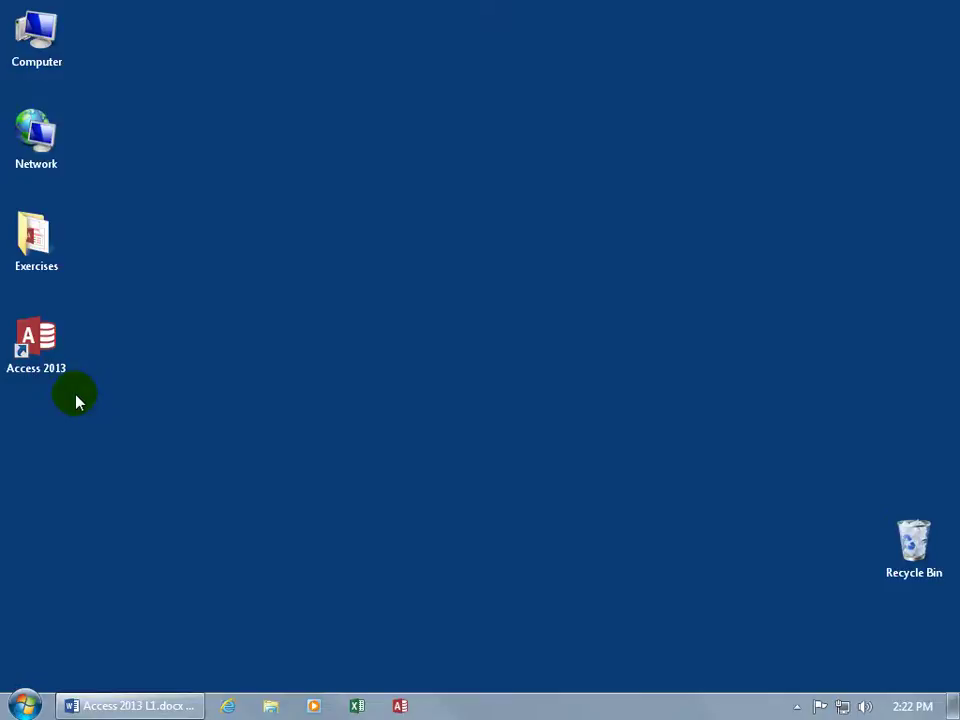
Step: Check the contents of the Exercises folder on the desktop, close it, and start Access 2013
double_click(49, 268)
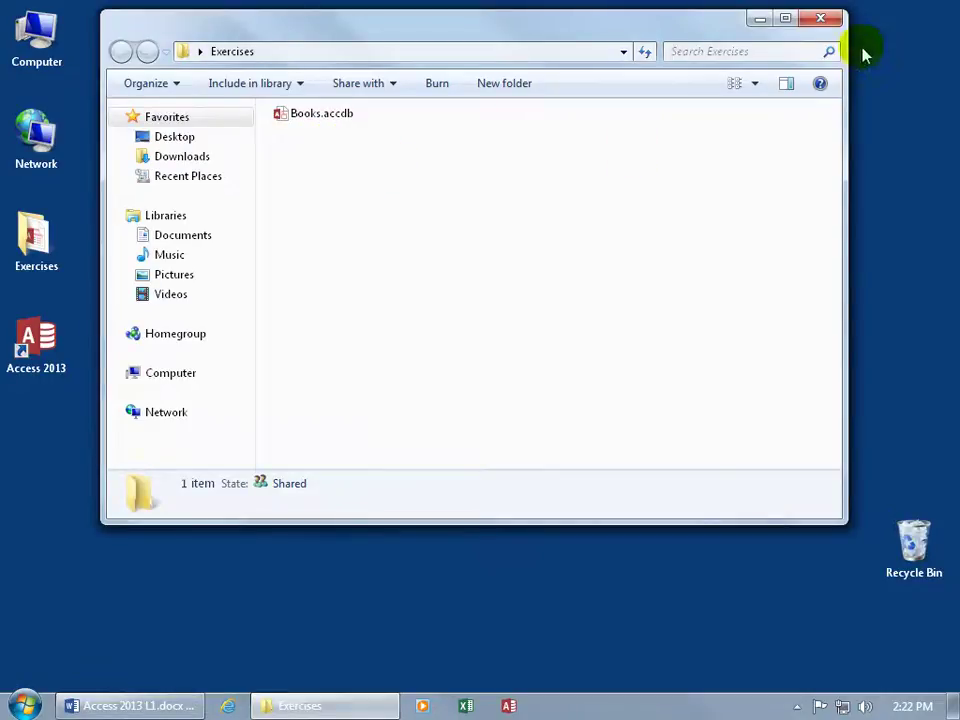
click(823, 20)
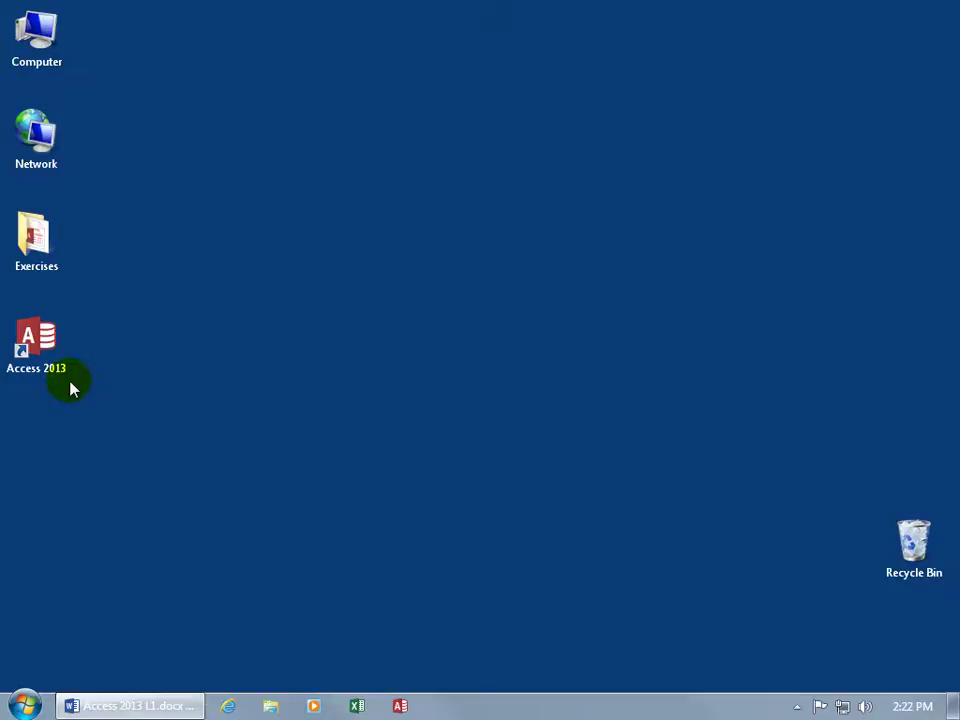
click(52, 347)
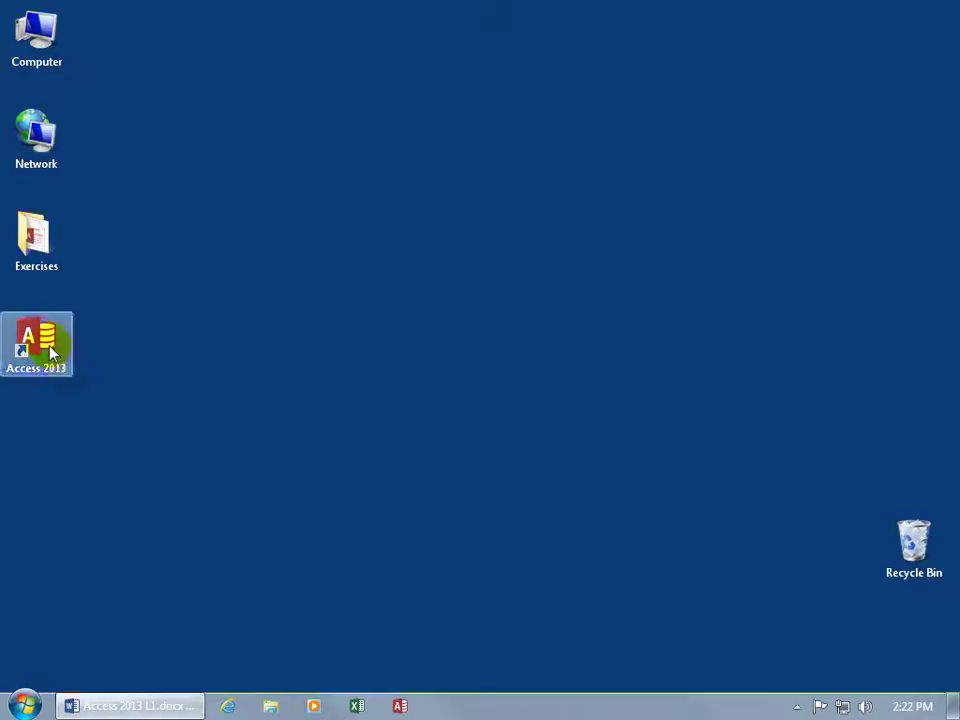
click(355, 574)
click(402, 707)
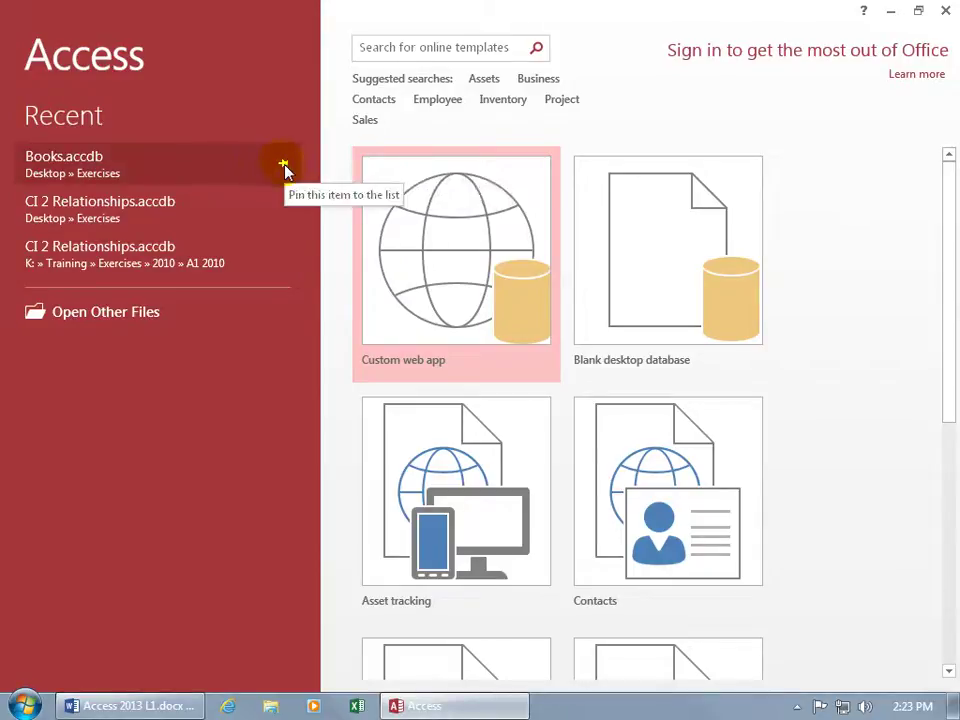
Step: Pin and unpin Books.accdb in the recent files, and remove the Desktop » Exercises entry for CI 2 Relationships.accdb from the list
click(284, 166)
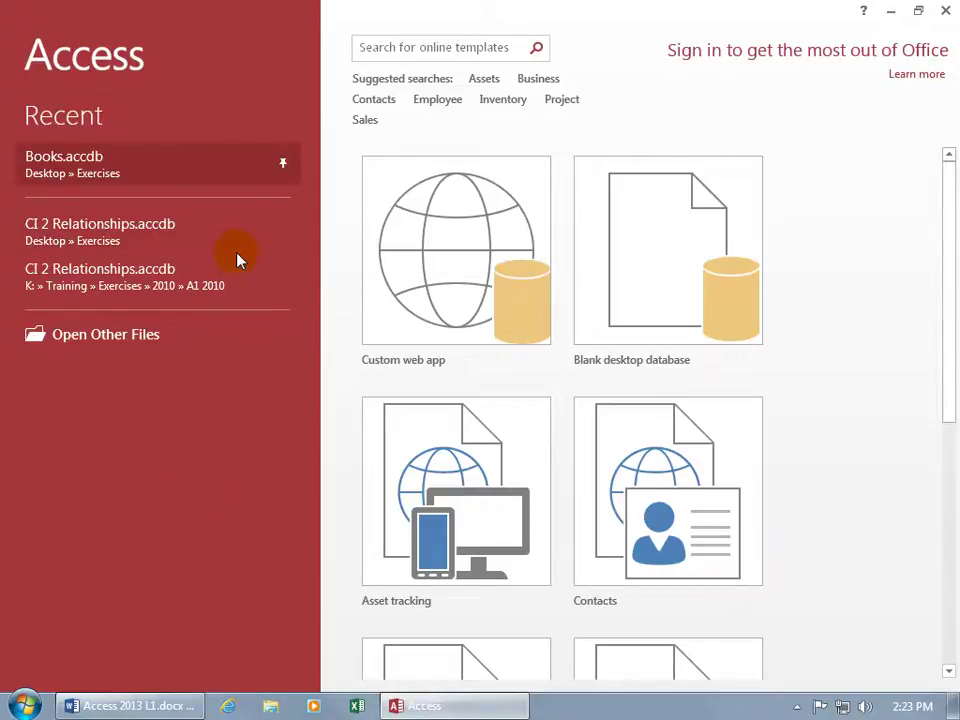
click(283, 163)
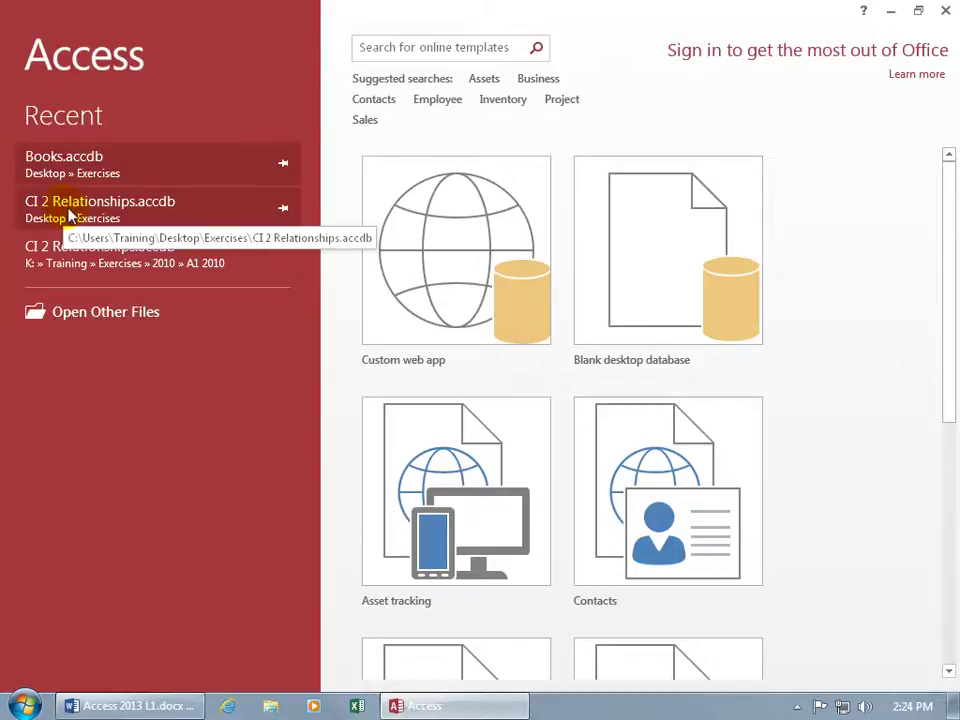
right_click(72, 212)
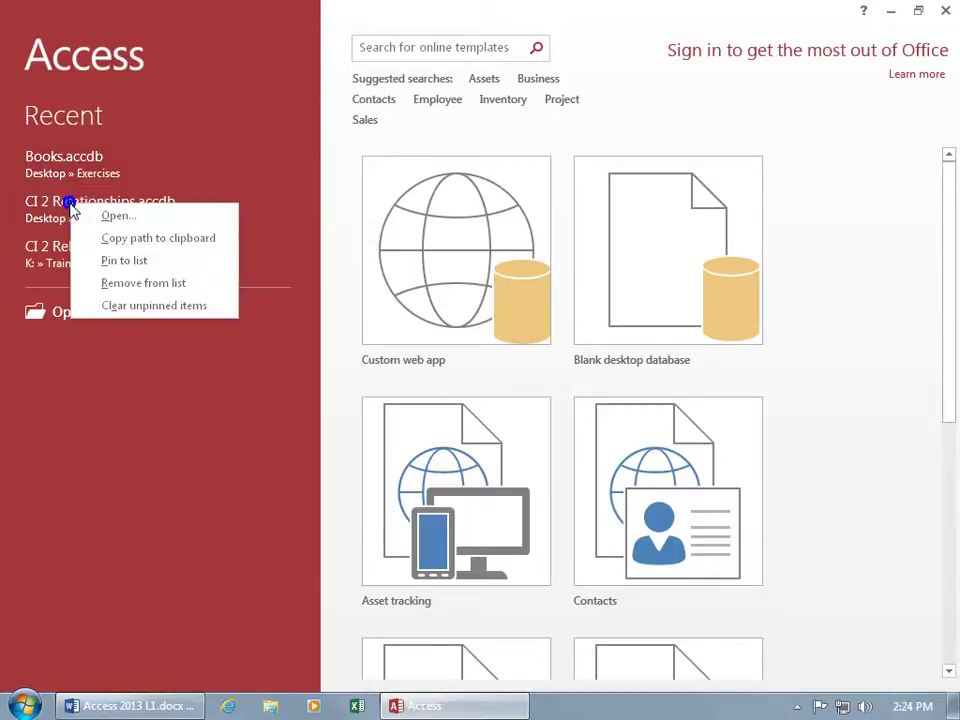
click(133, 283)
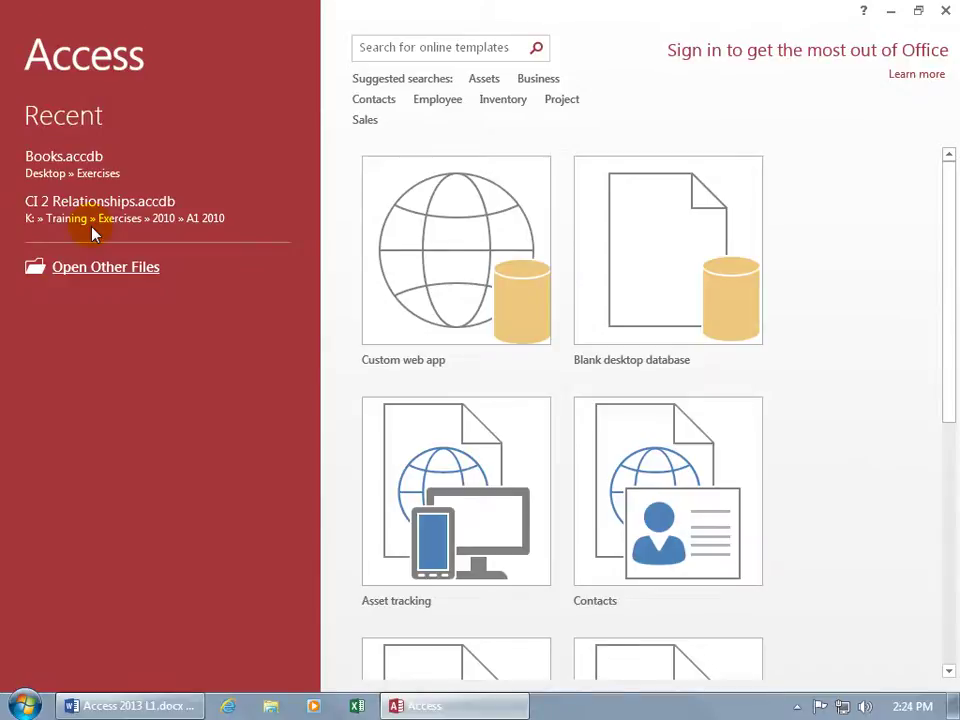
Step: Show the computer's recent folders for opening other files, and pin and unpin the Exercises folder
click(97, 268)
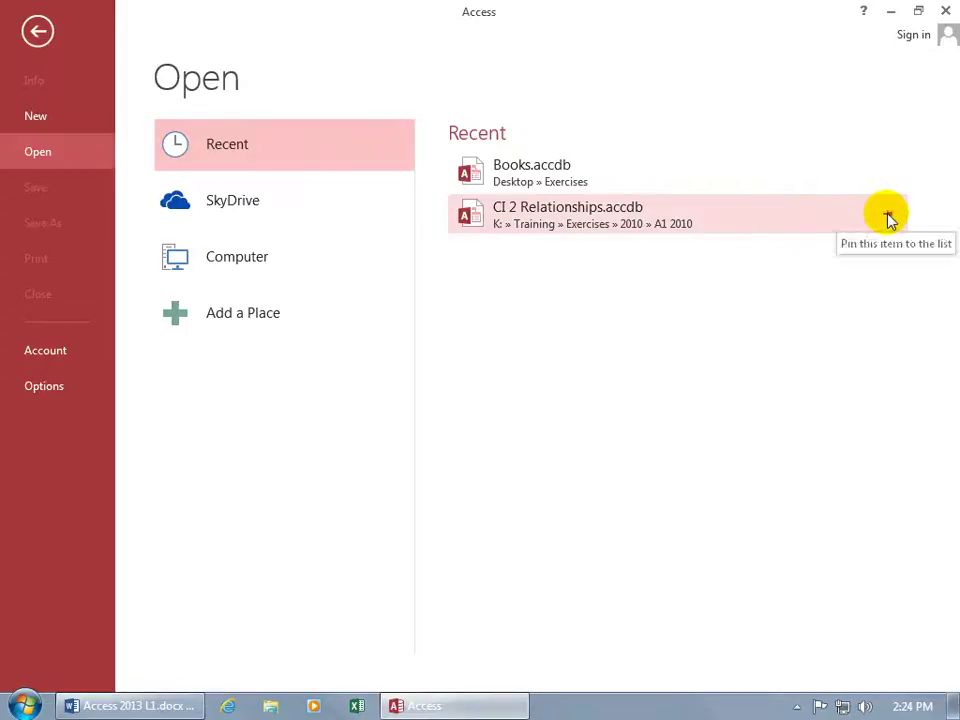
click(219, 257)
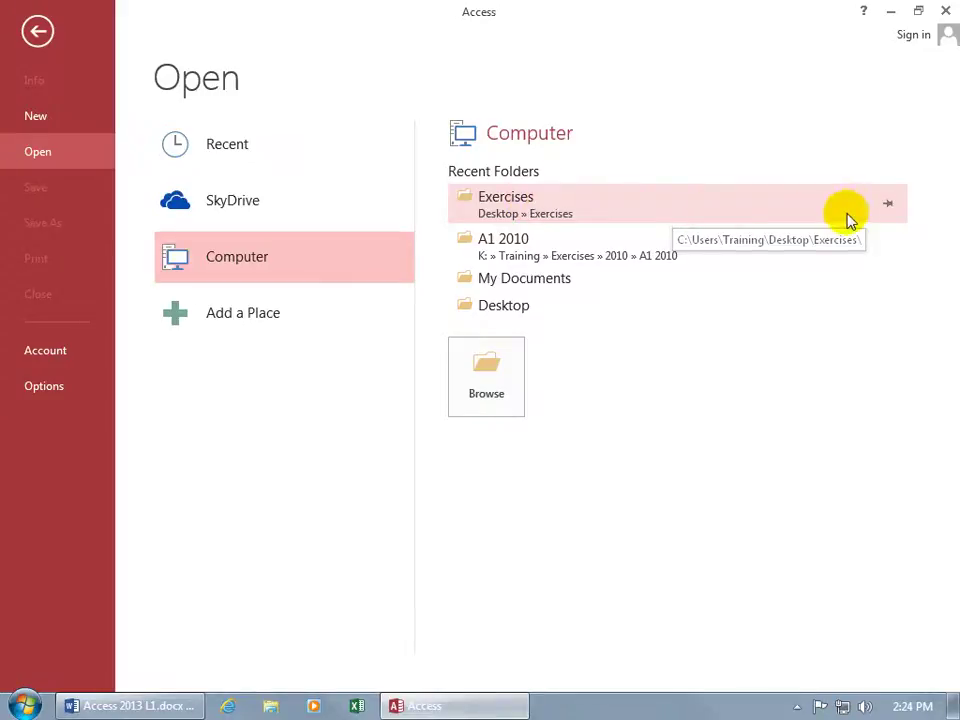
click(886, 204)
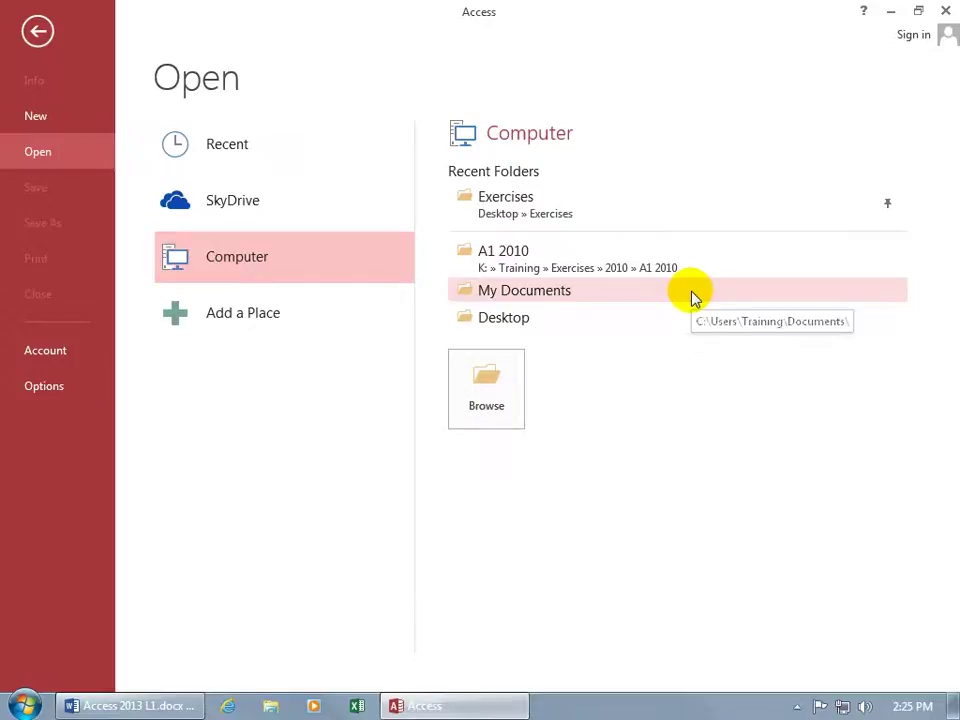
click(887, 205)
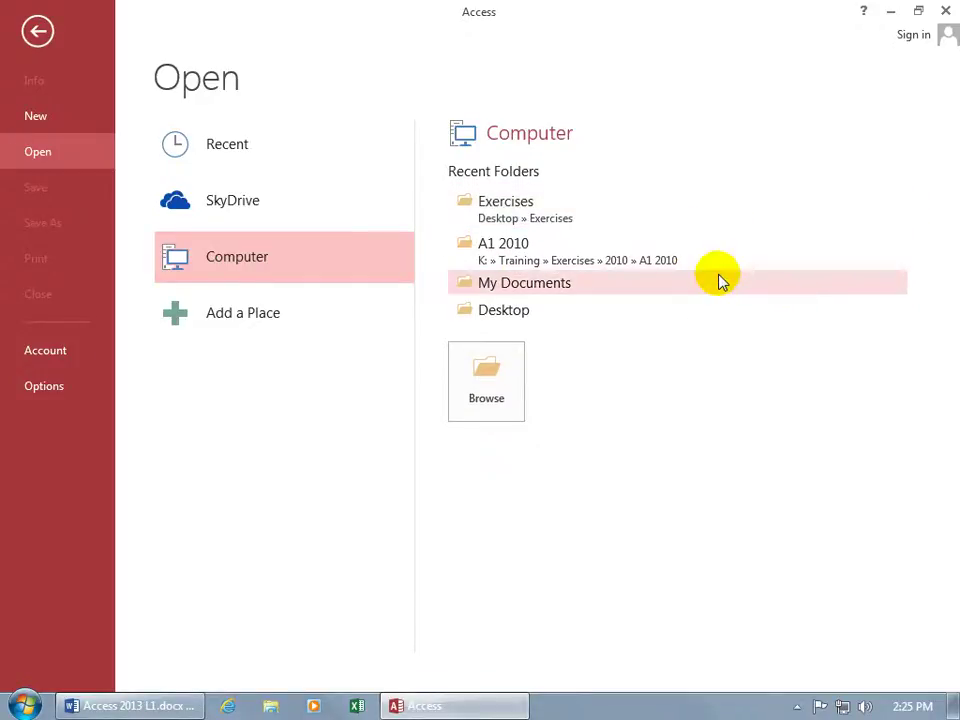
Step: Browse to the Exercises folder on the Desktop to view its database files, and cancel without opening one
click(486, 374)
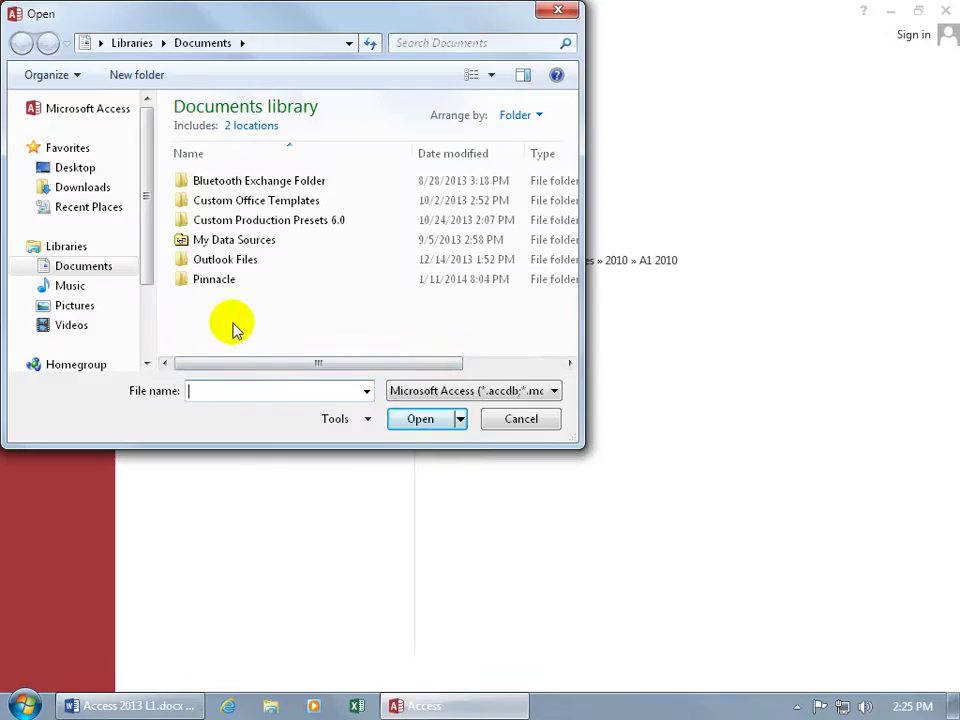
click(80, 169)
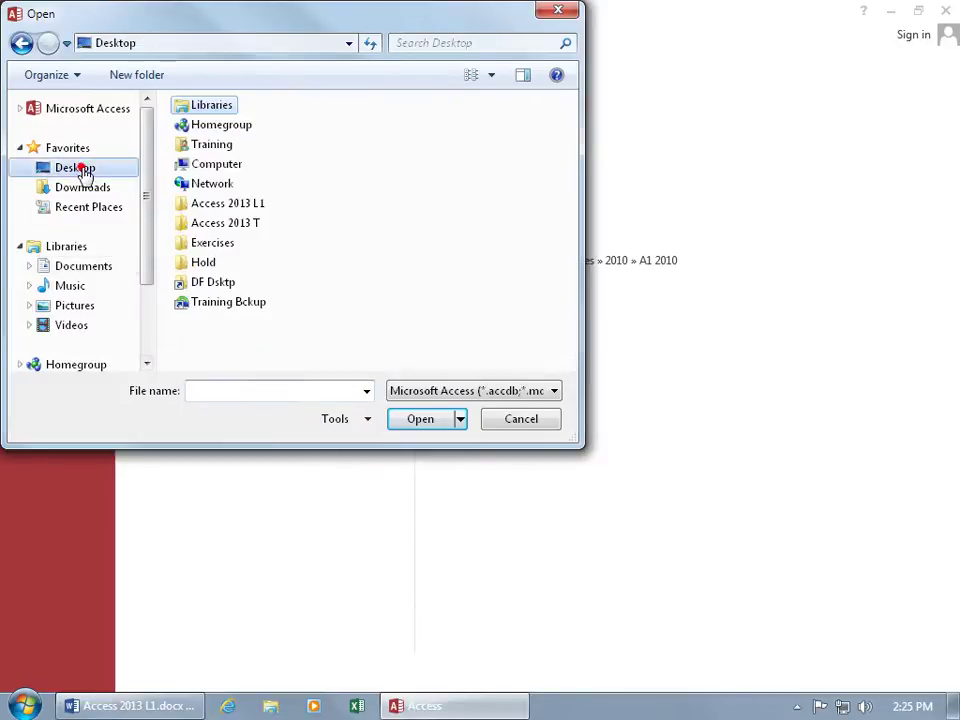
double_click(205, 245)
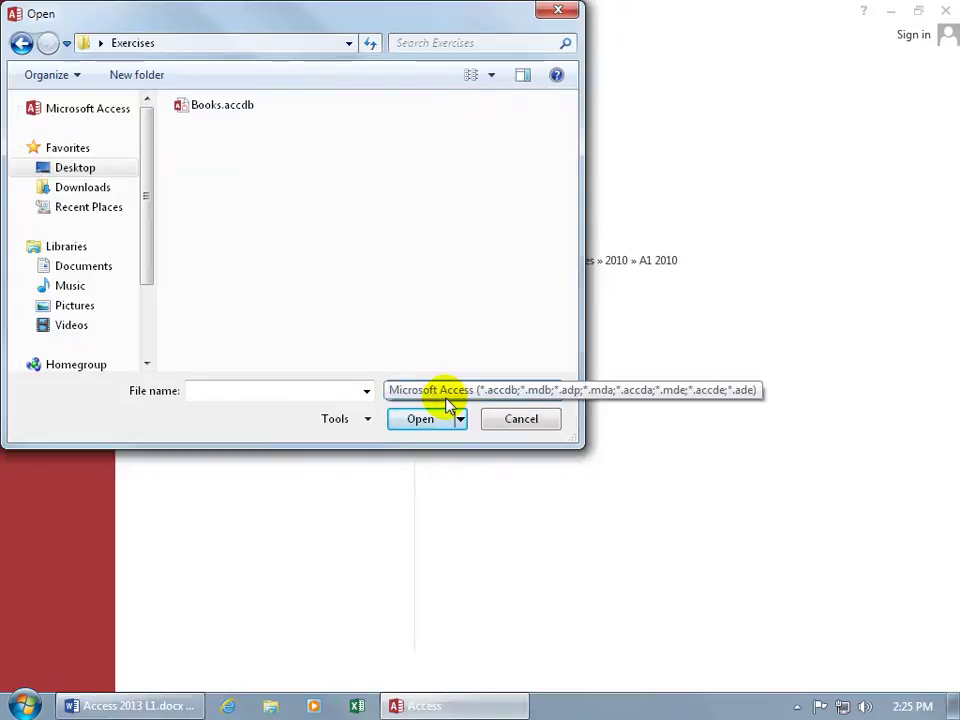
click(518, 421)
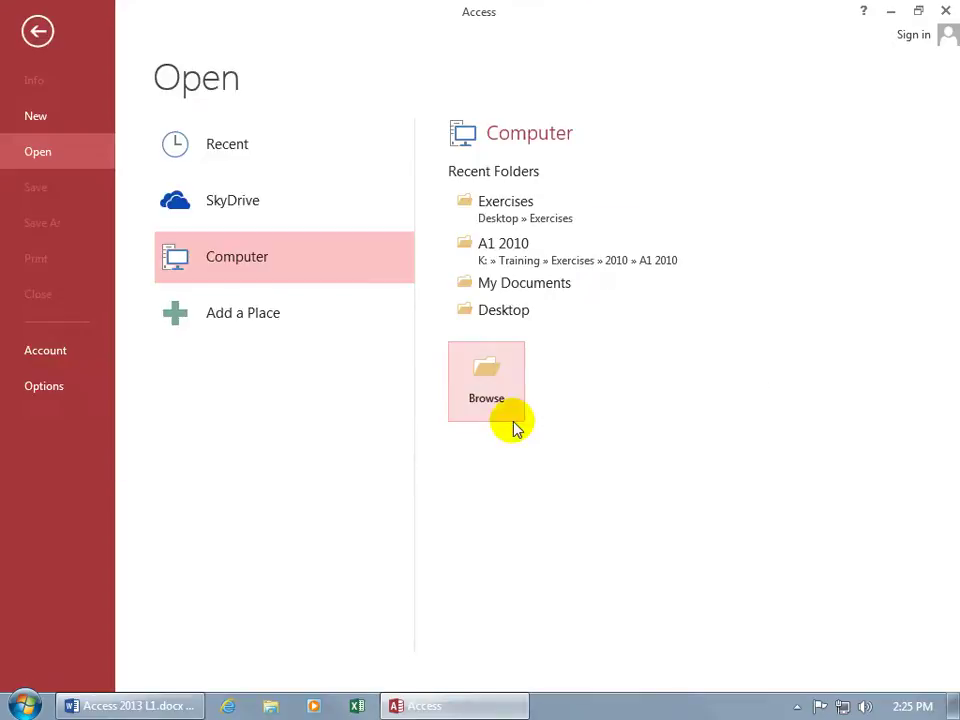
Step: Return to the start screen and open the recent database Books.accdb
click(38, 32)
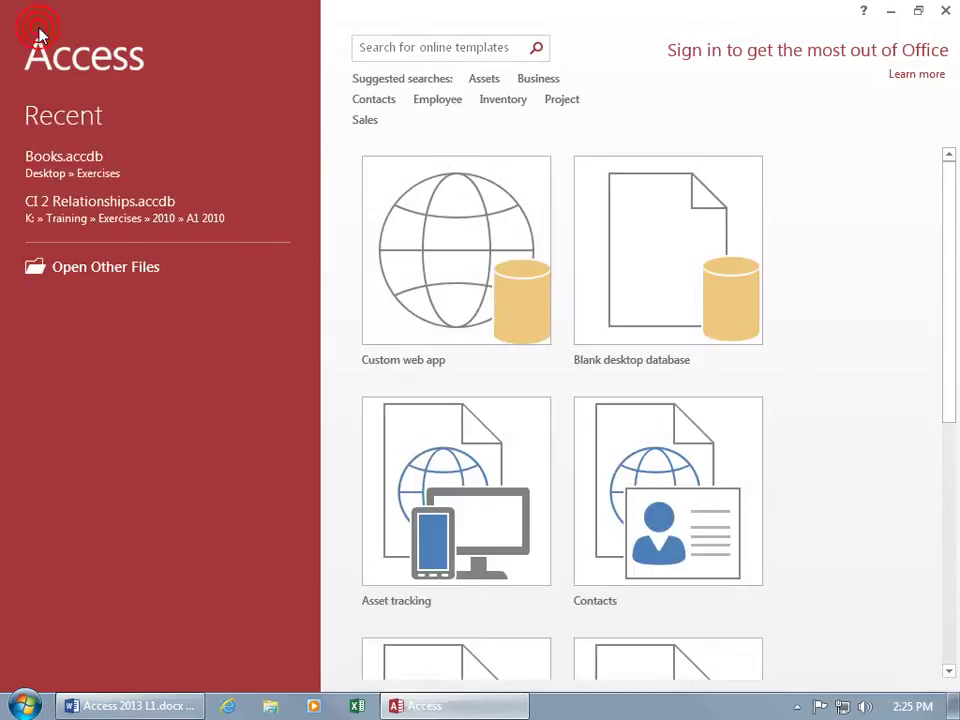
click(85, 175)
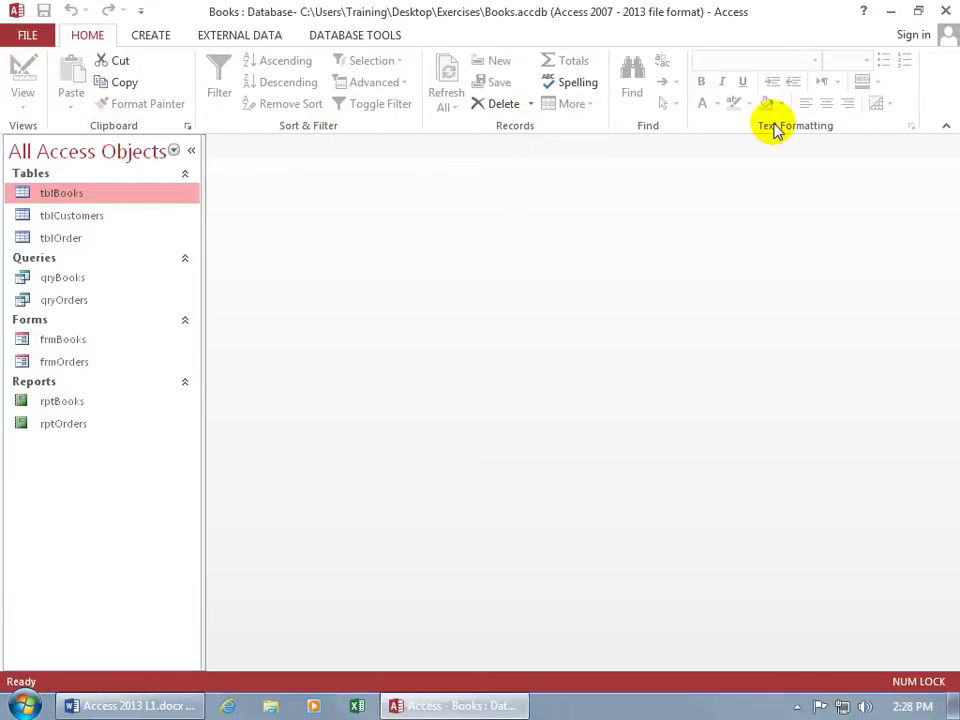
Step: Look over the Create and Home commands, and open and close the Clipboard pane
click(152, 40)
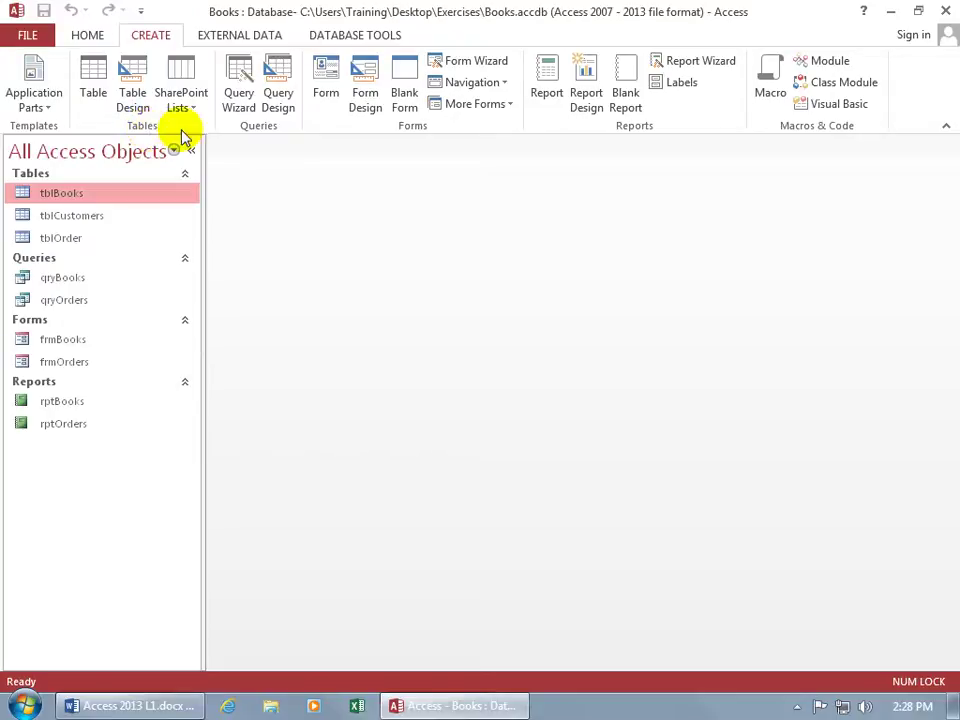
click(92, 38)
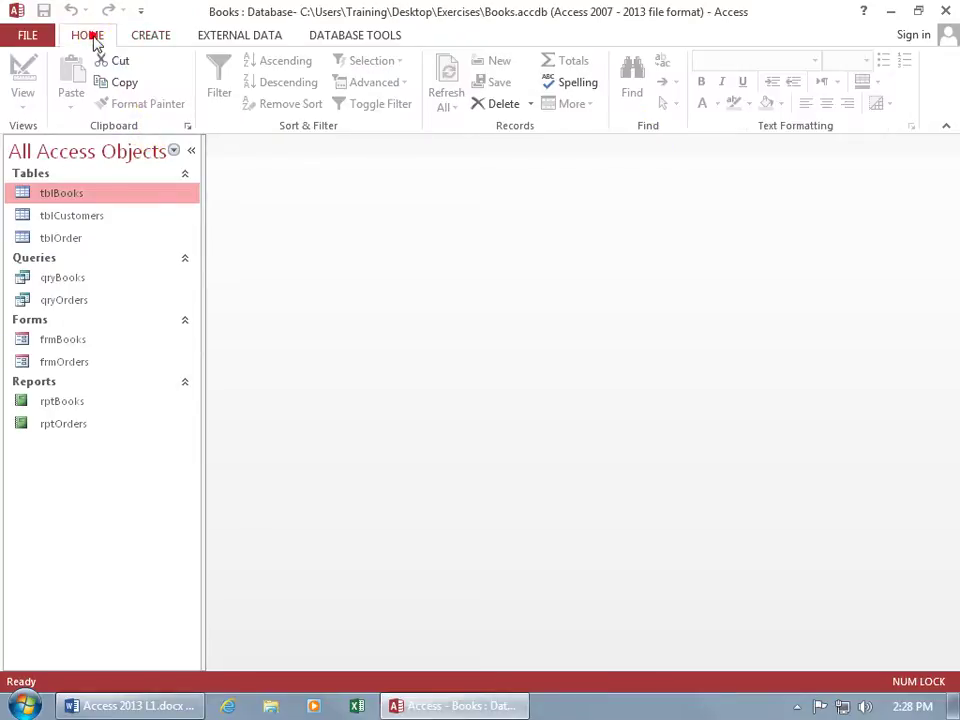
click(188, 127)
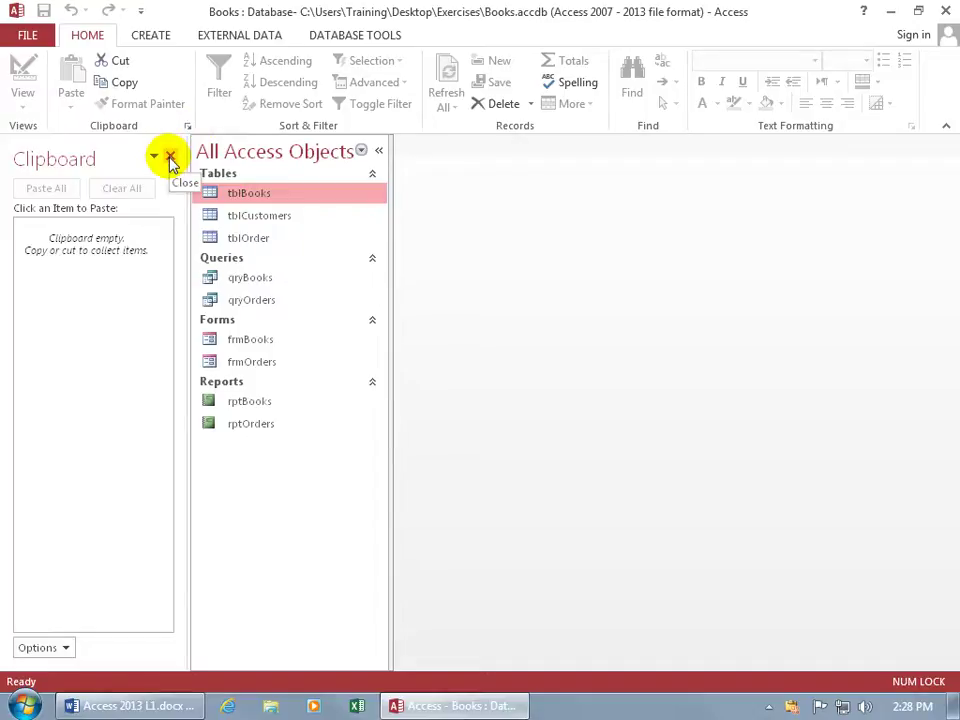
click(170, 156)
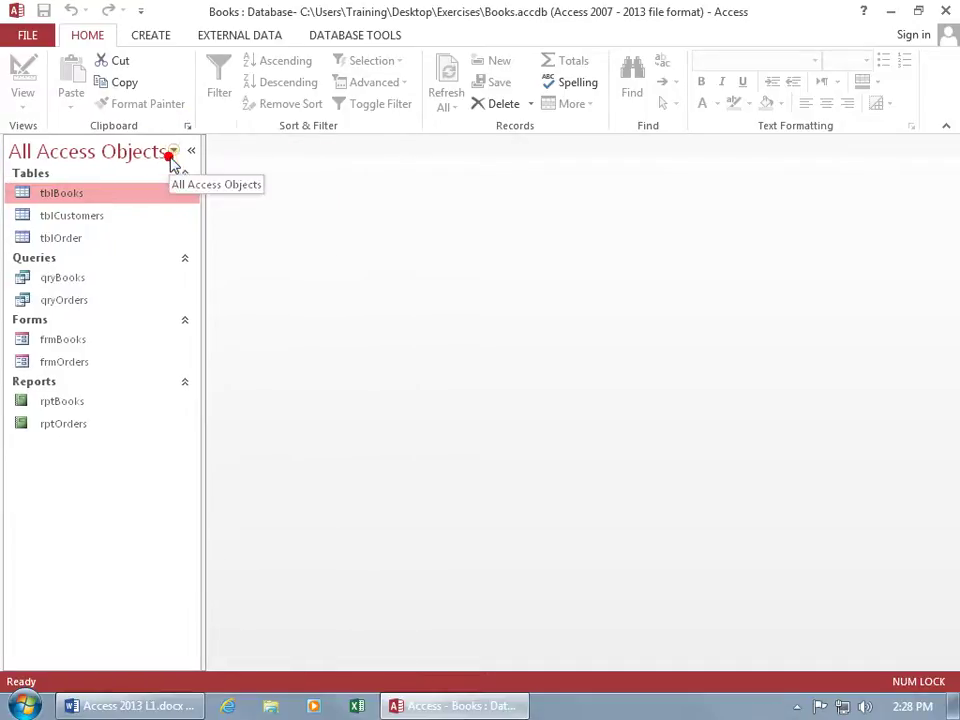
click(142, 38)
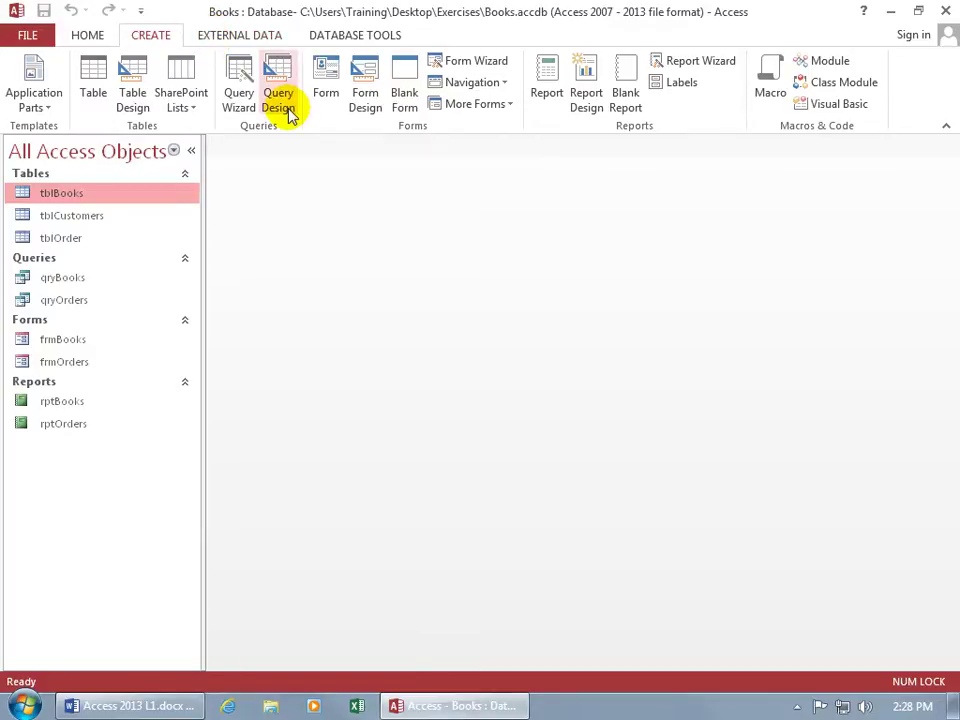
click(97, 37)
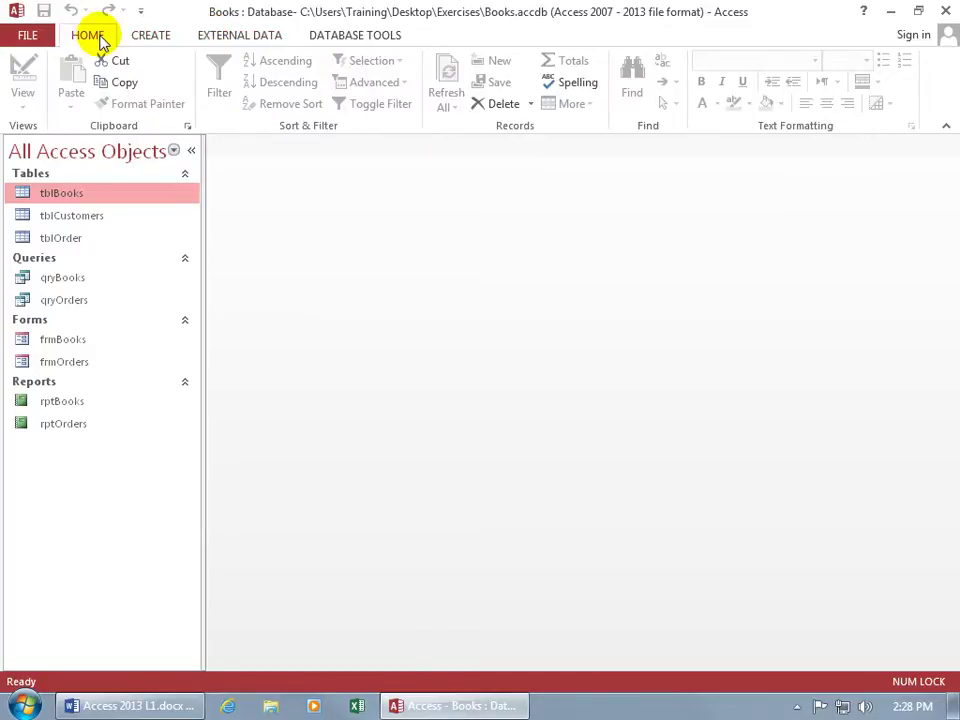
Step: View the summary properties of the Books database and close them without changes
click(37, 36)
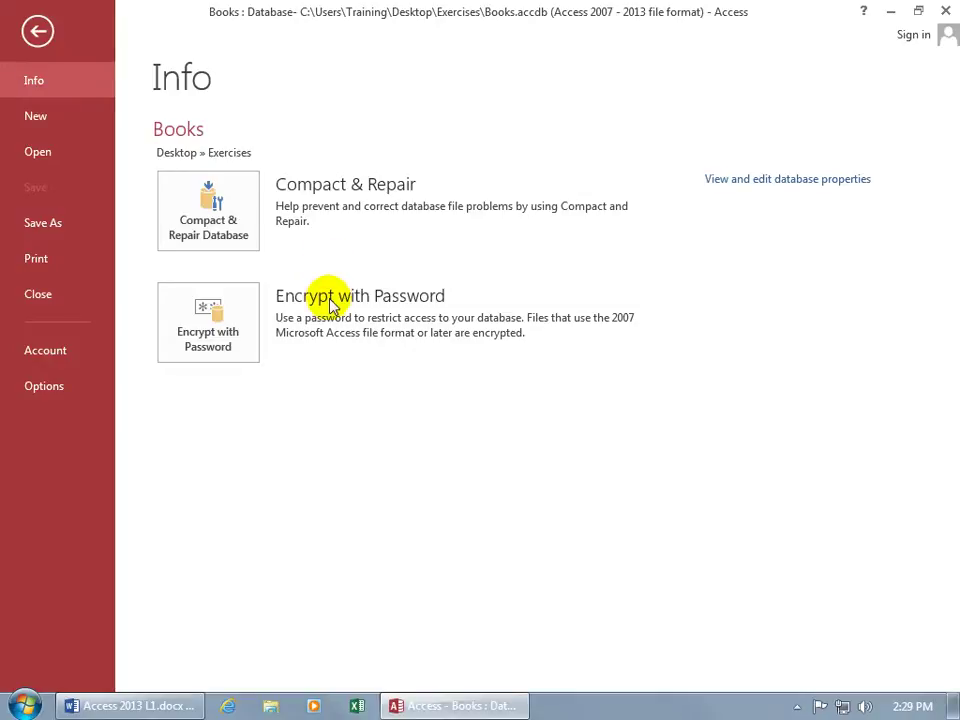
click(797, 180)
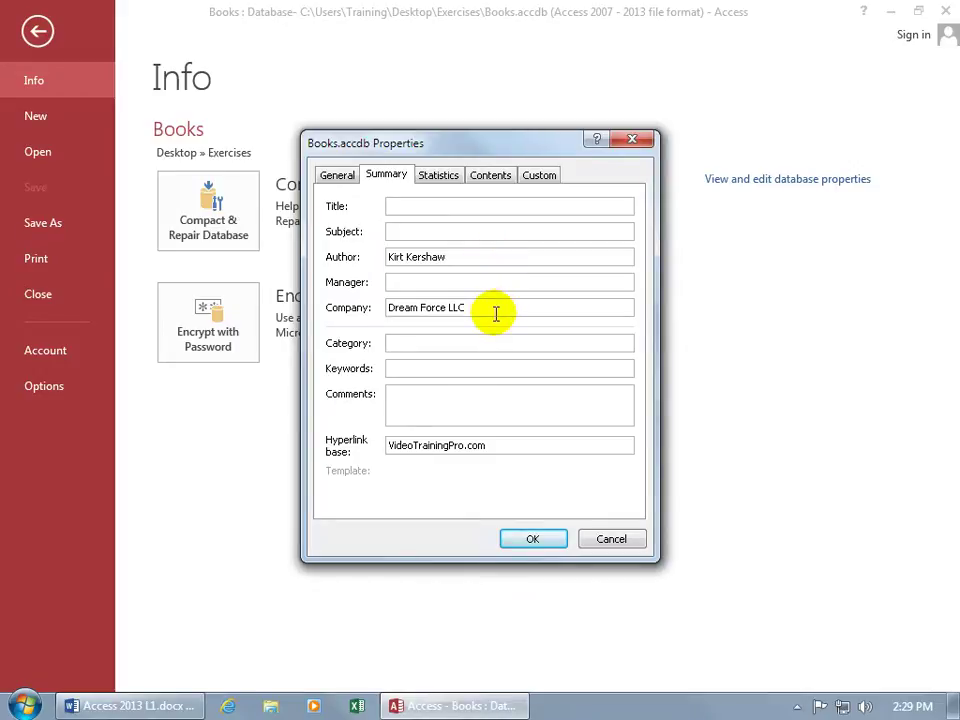
click(594, 536)
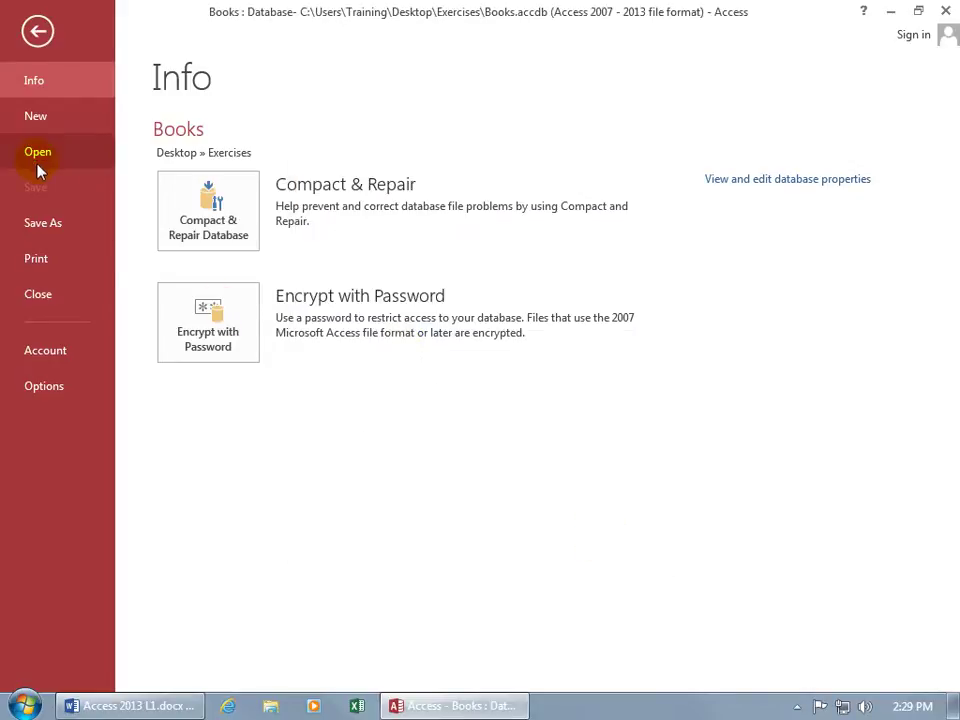
Step: Review the general Access options and cancel without changing any of them
click(44, 384)
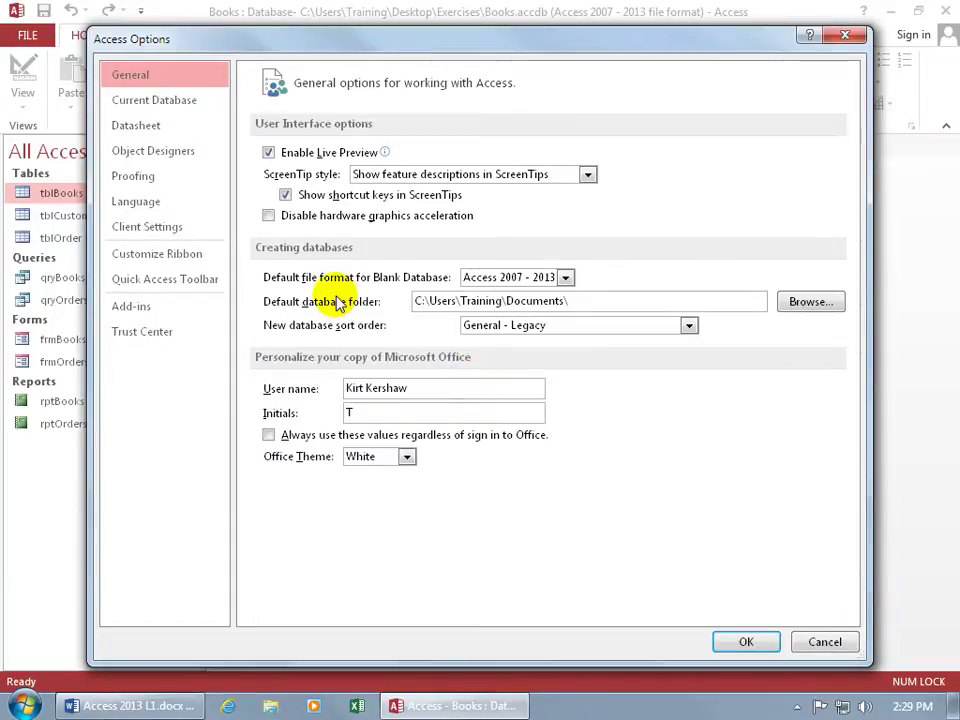
click(812, 640)
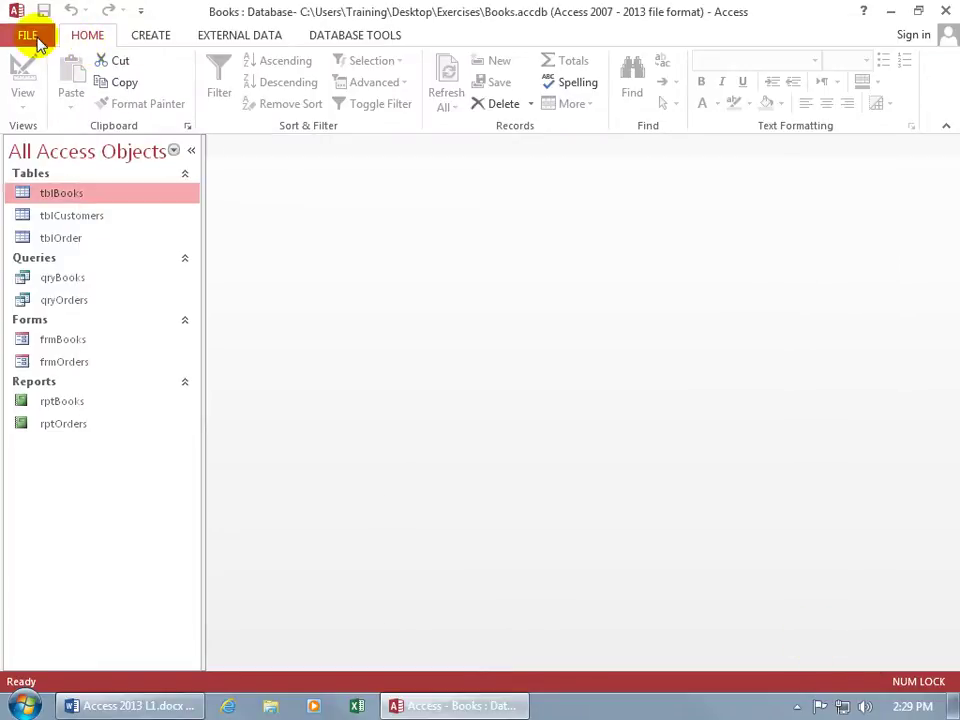
click(35, 38)
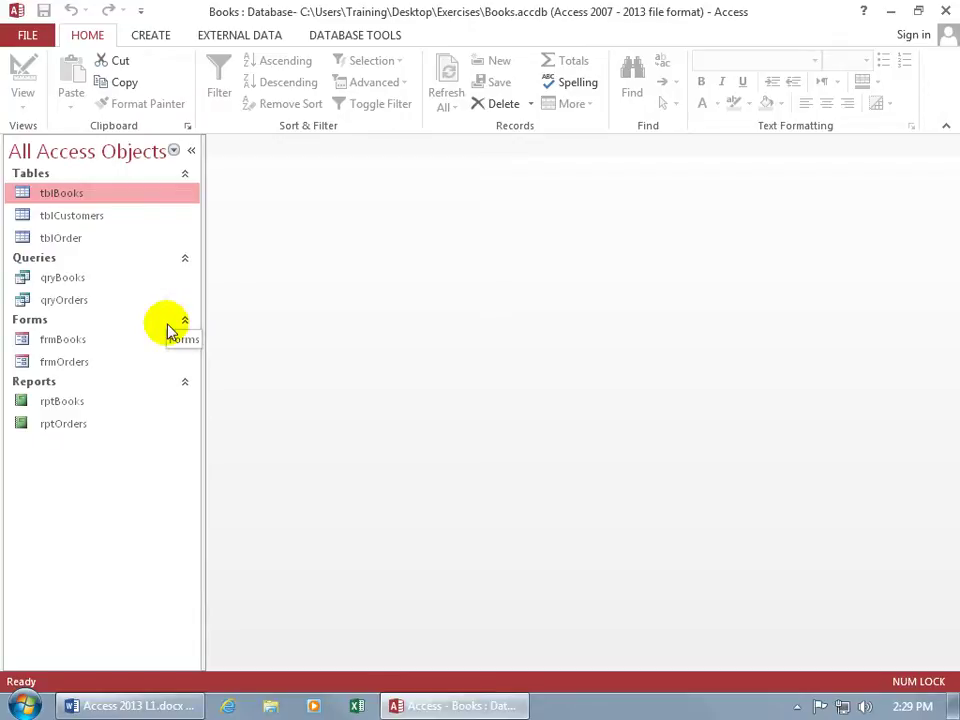
Step: Collapse the Queries, Forms and Reports object groups and expand all three again
click(184, 262)
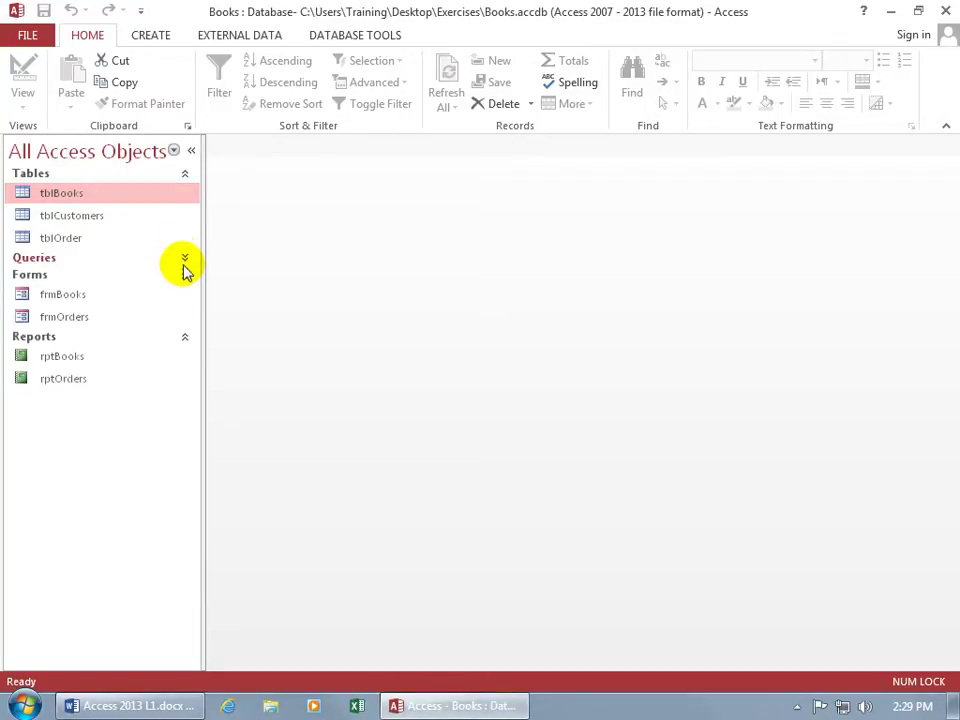
click(184, 276)
click(184, 293)
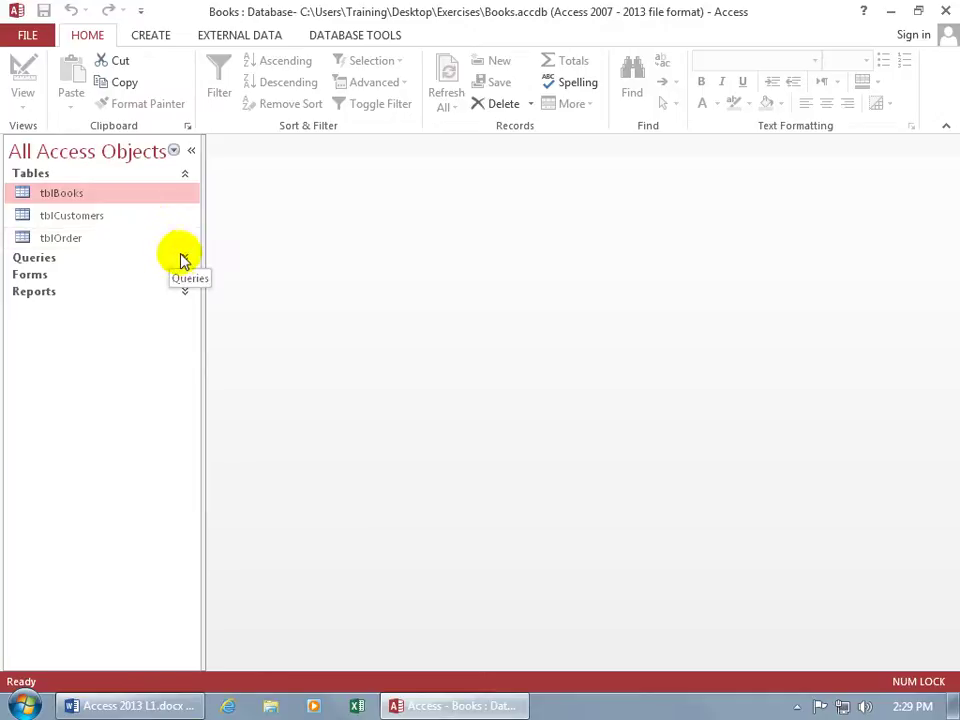
click(184, 258)
click(185, 319)
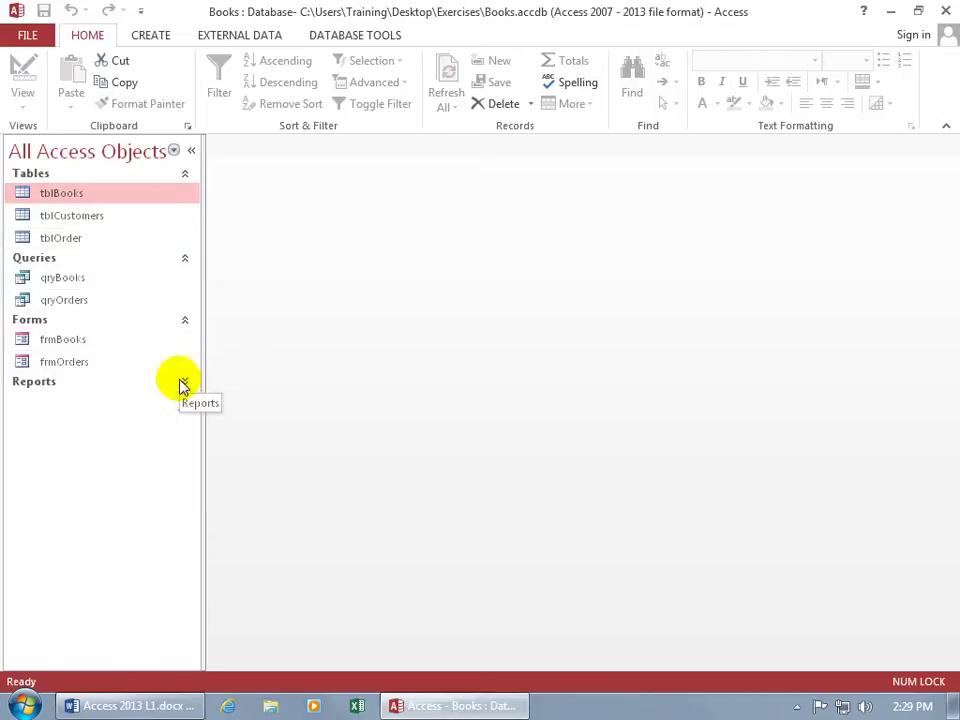
click(184, 381)
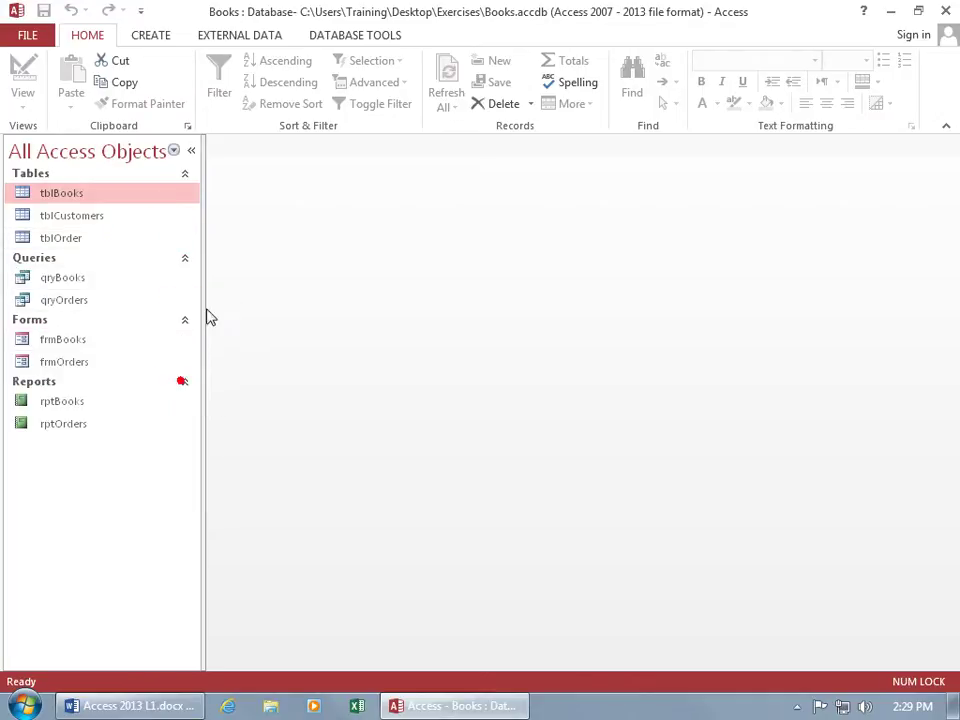
Step: Collapse the whole Navigation Pane to free up the work area
click(192, 153)
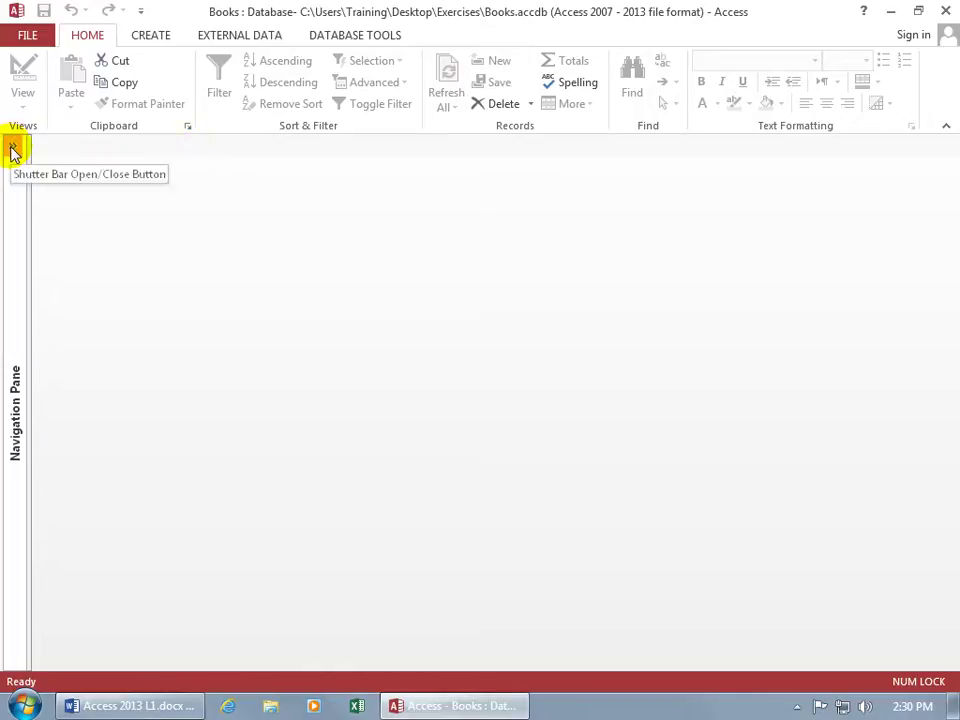
Step: Reopen the Navigation Pane and filter it to the Reports group before switching back to All Access Objects
click(17, 306)
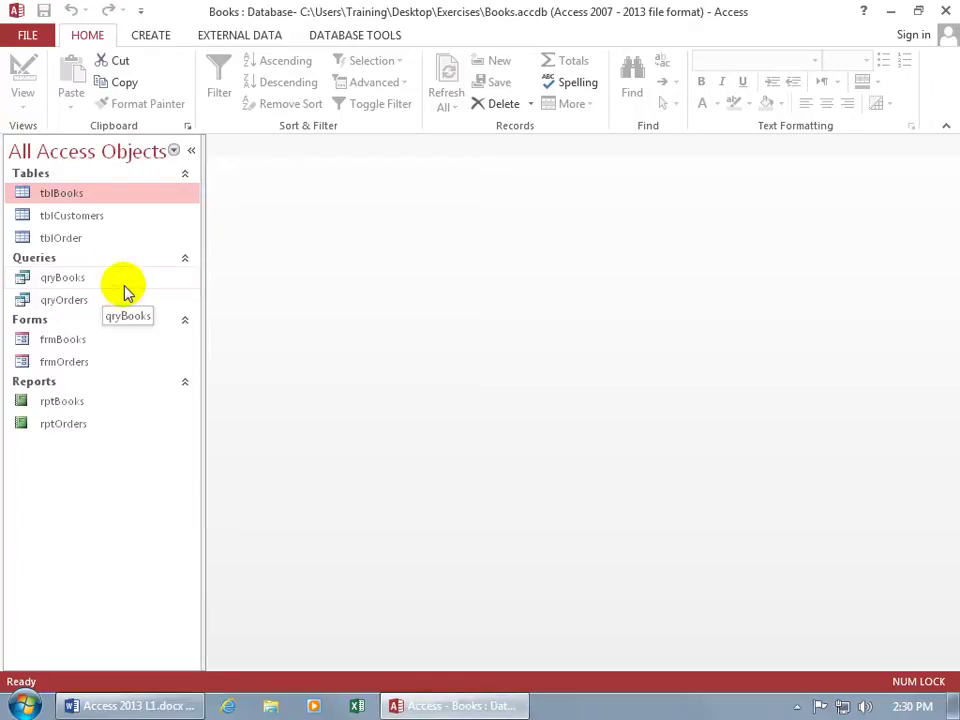
click(174, 151)
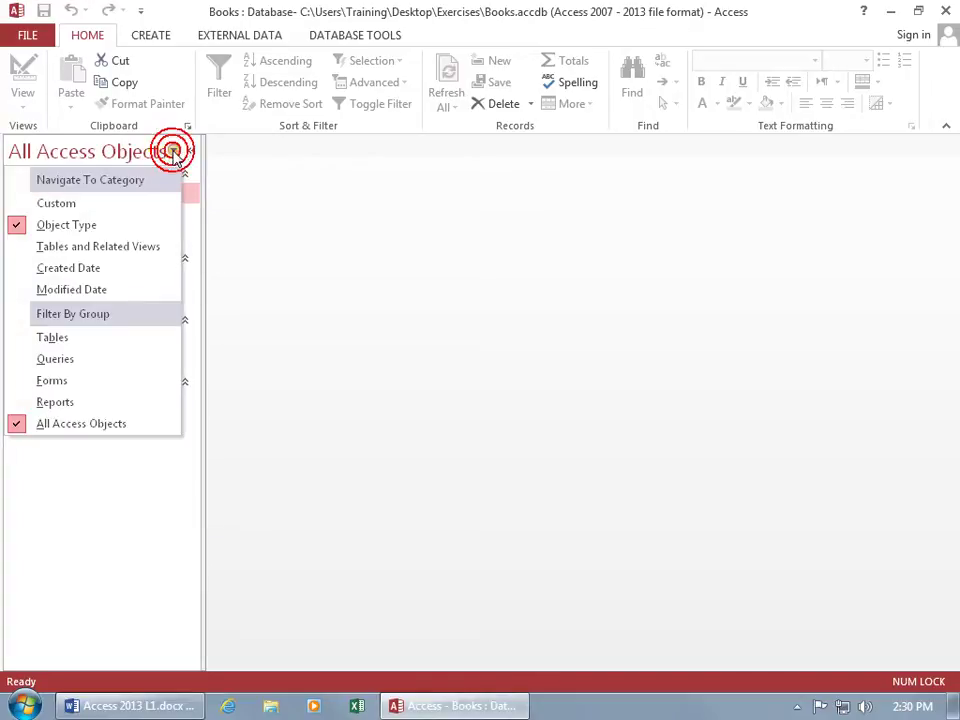
click(50, 404)
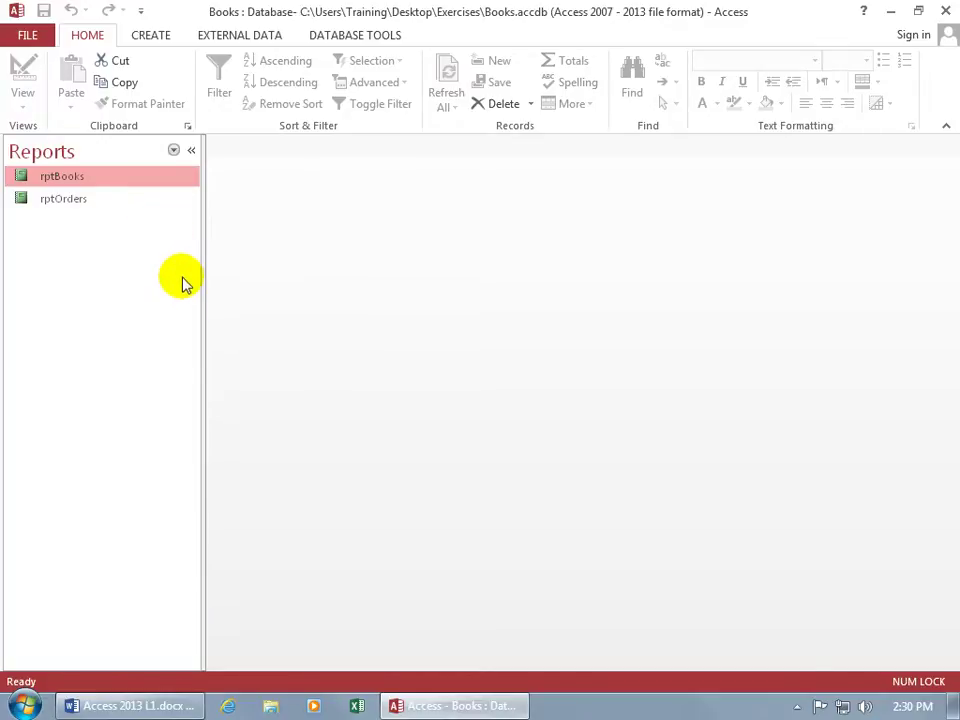
click(173, 150)
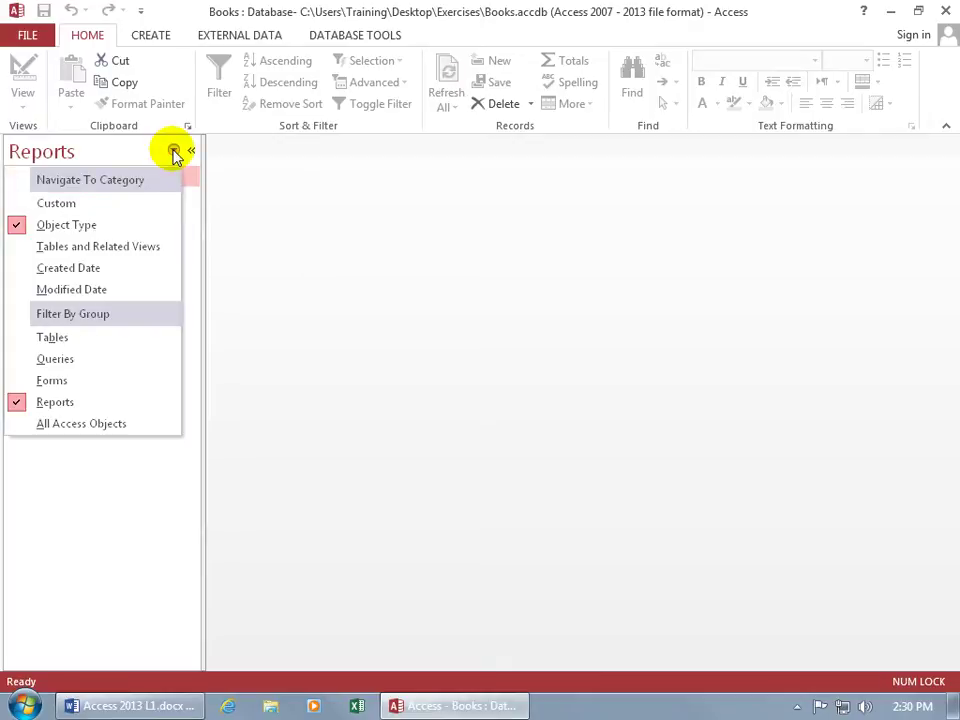
click(83, 424)
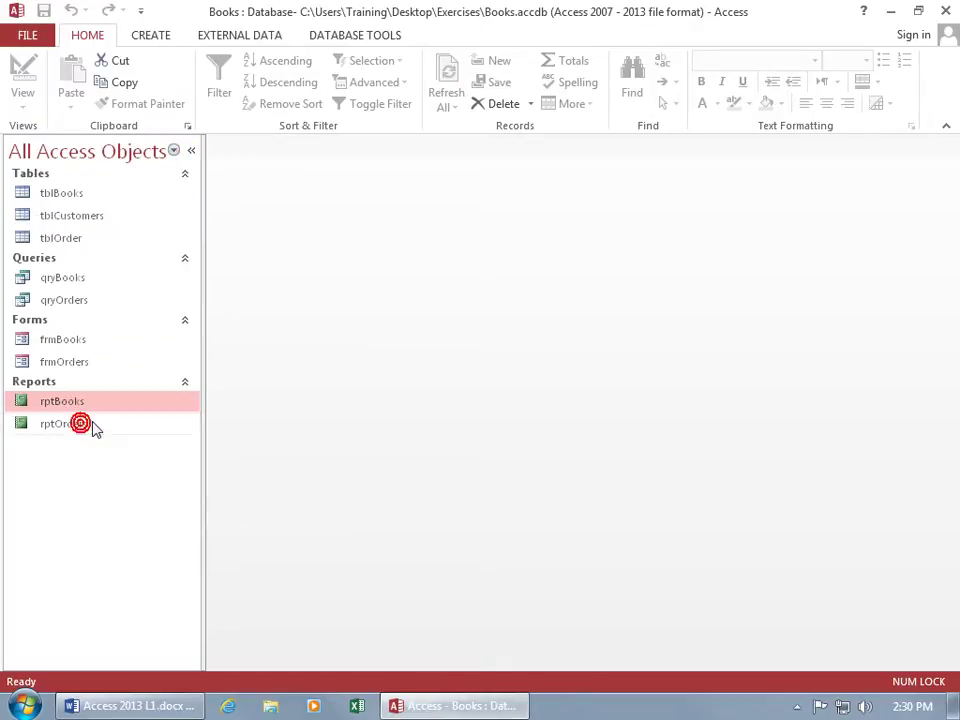
Step: View the tblBooks table, moving through its first records and across the BookNumber, Title and BookPrice fields, and close it
double_click(75, 200)
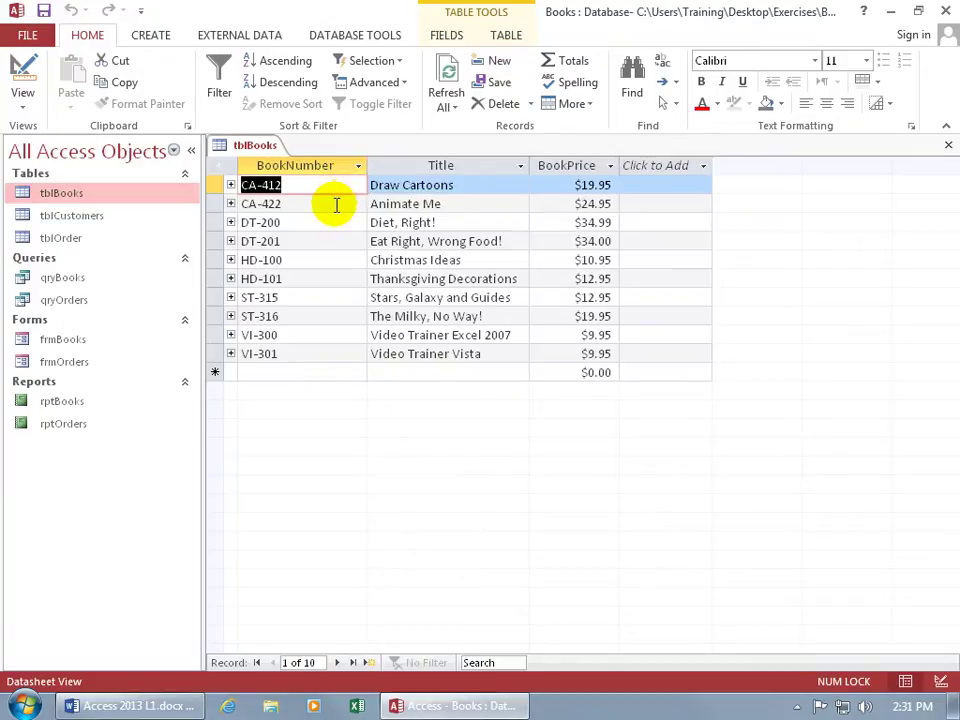
click(333, 204)
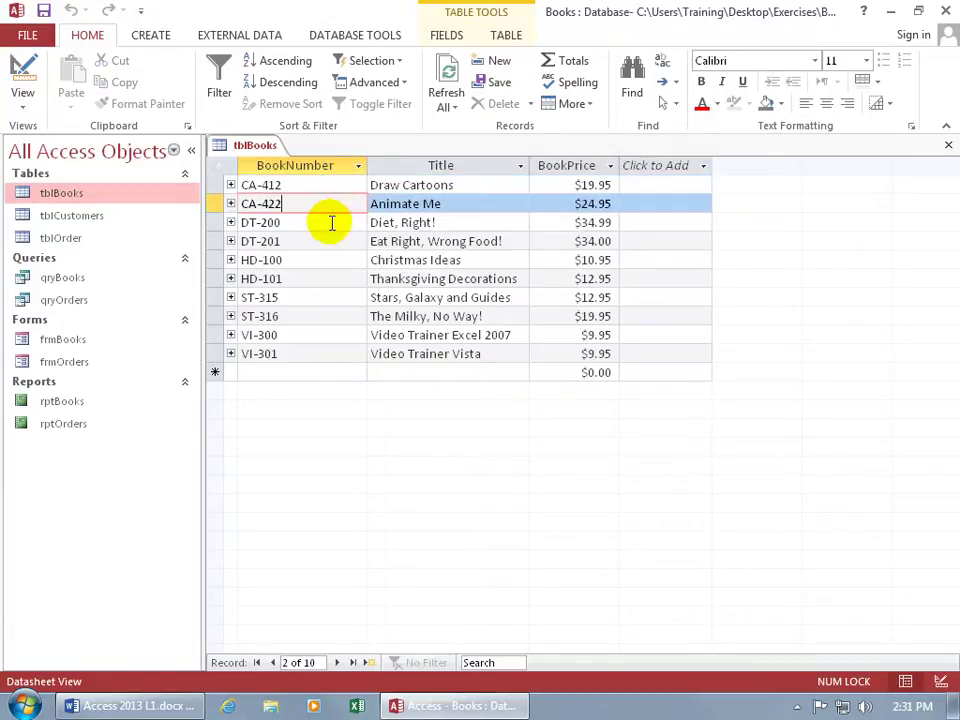
click(330, 222)
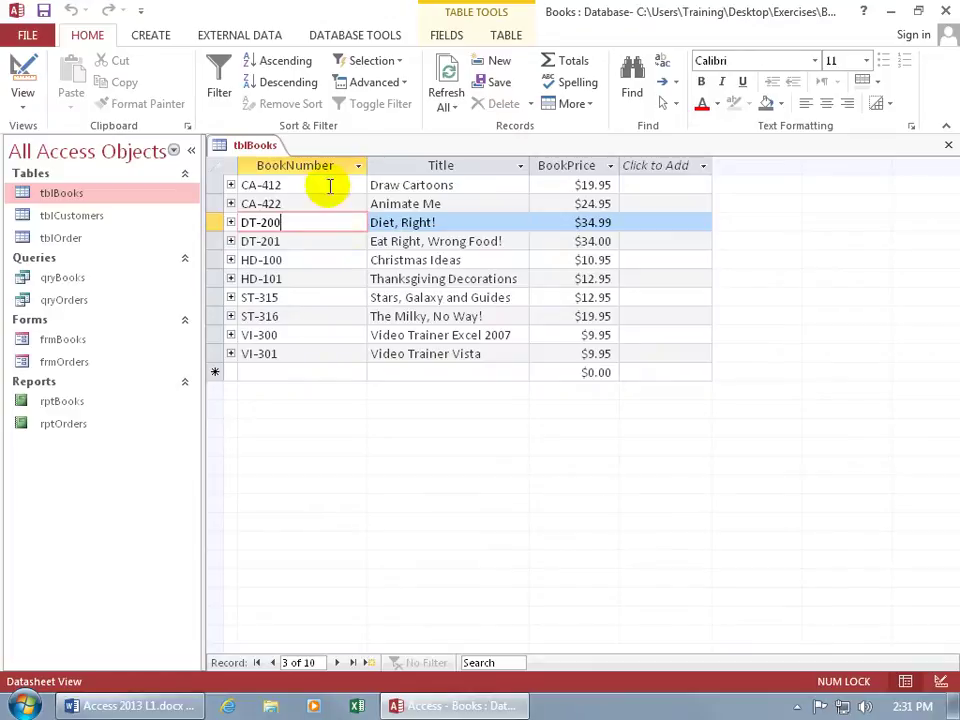
click(329, 186)
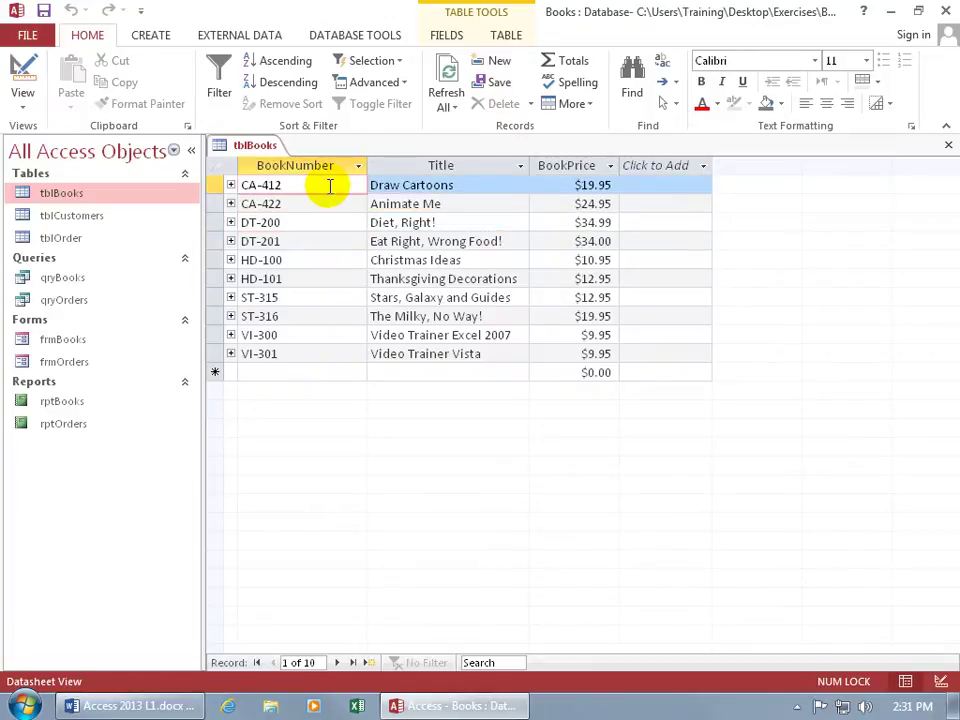
click(433, 186)
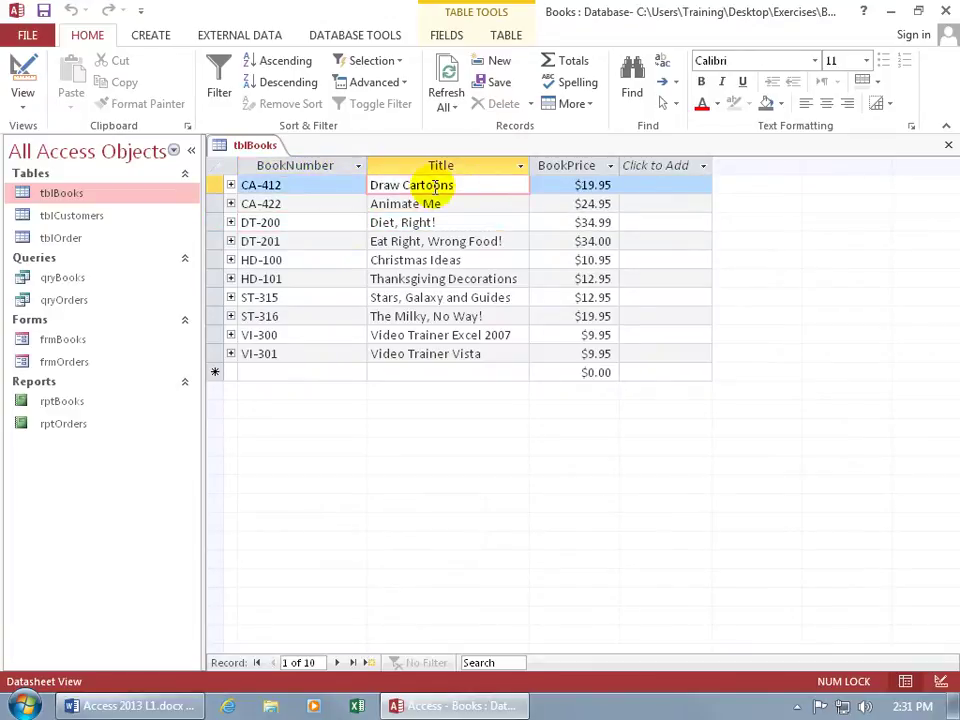
click(565, 186)
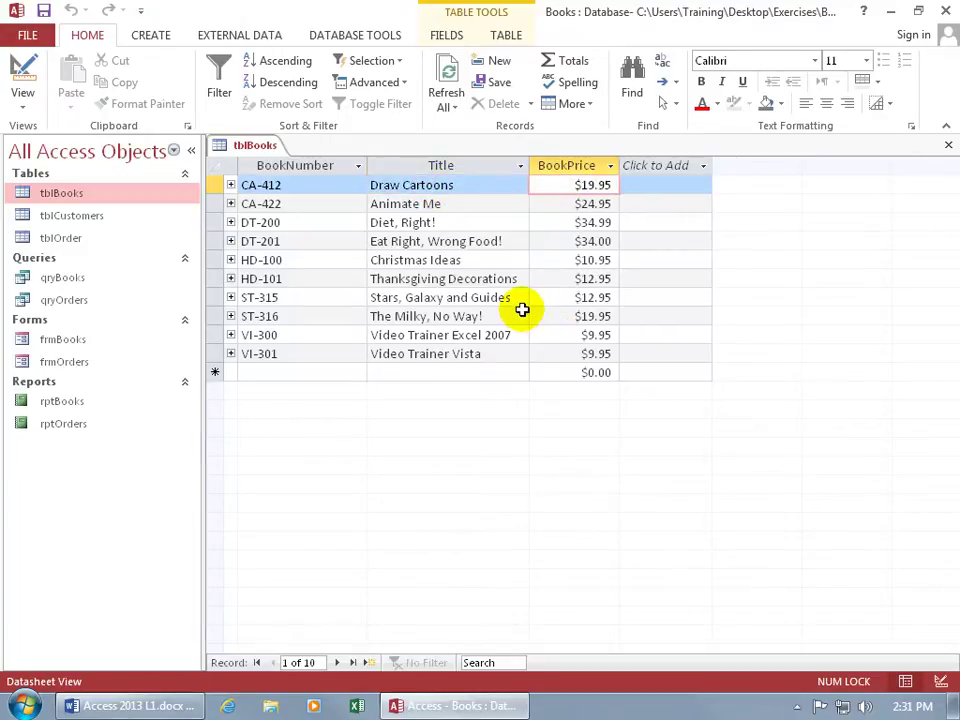
click(949, 146)
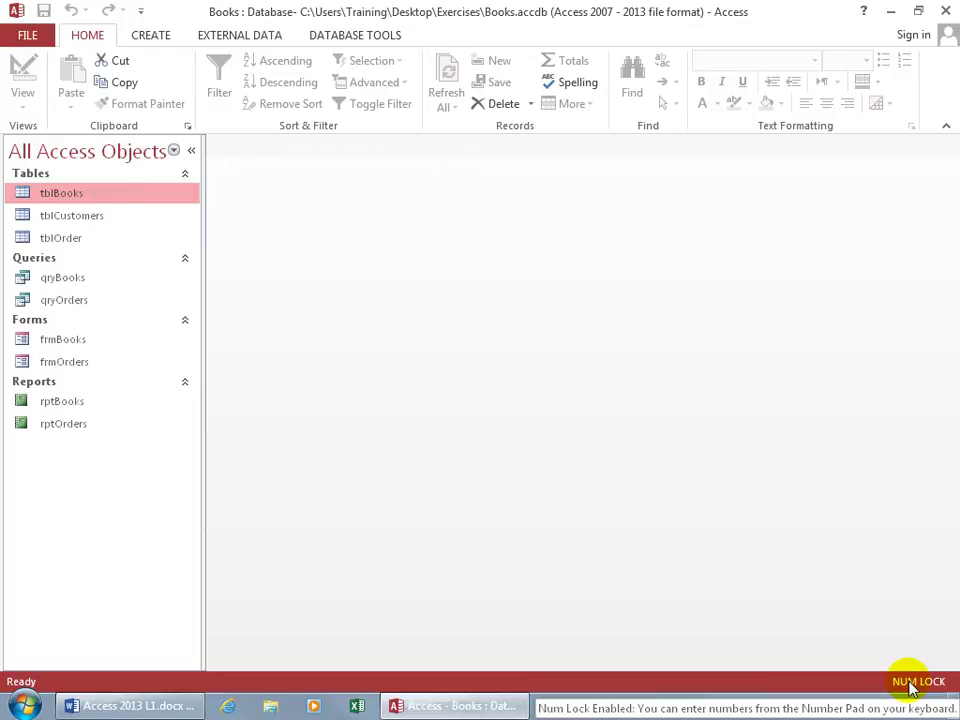
Step: Hide the Num Lock indicator on the status bar and show it again
right_click(858, 684)
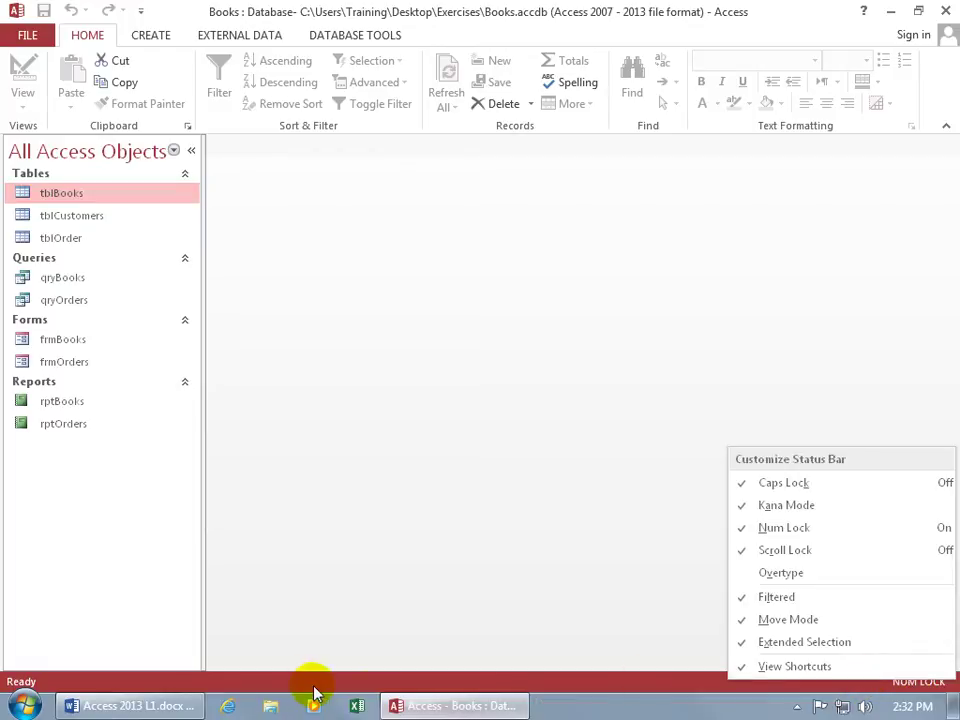
right_click(193, 681)
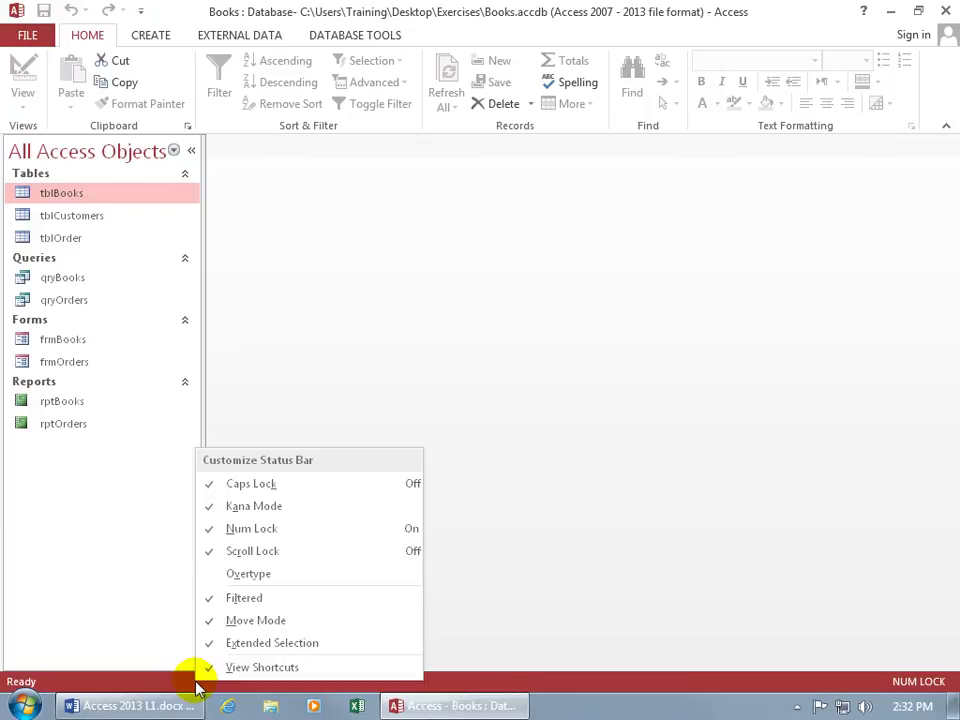
click(212, 530)
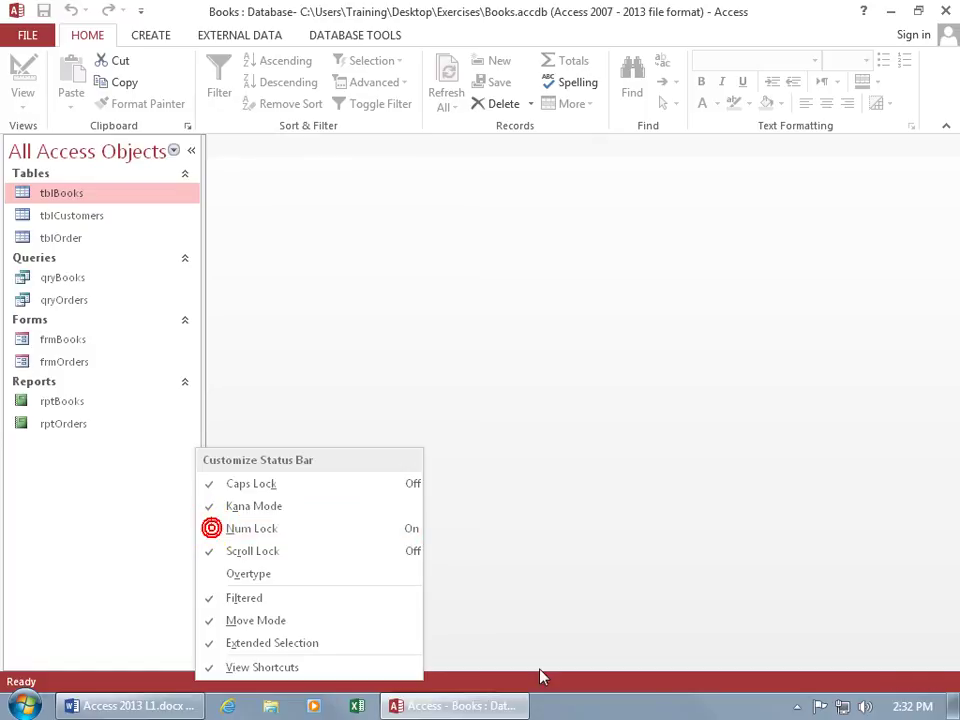
click(270, 530)
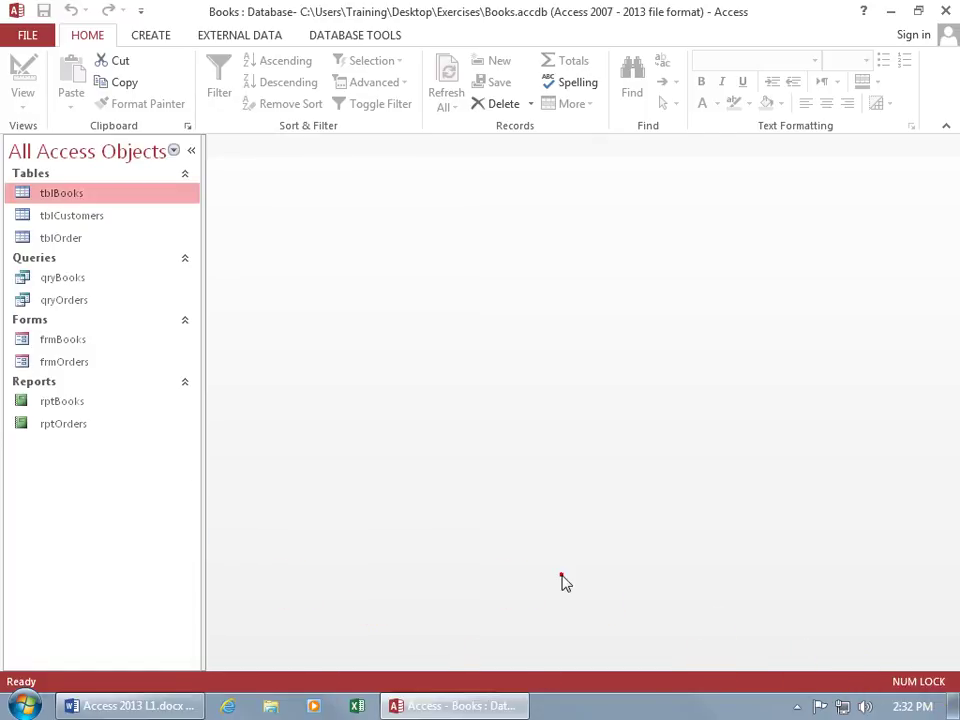